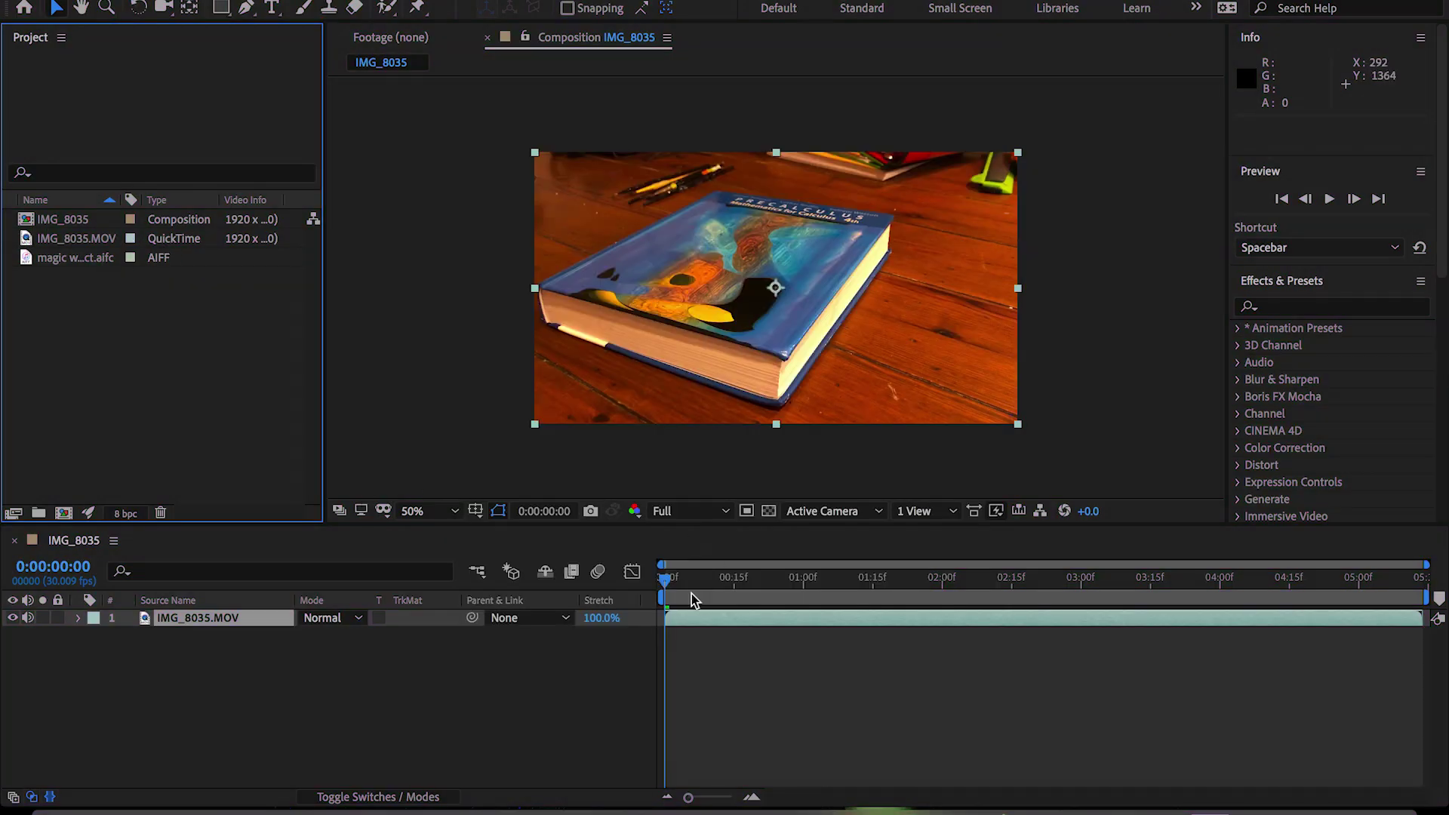
Rename the footage layer to 'Book'.
{"action": "right_click", "coordinate": [225, 622]}
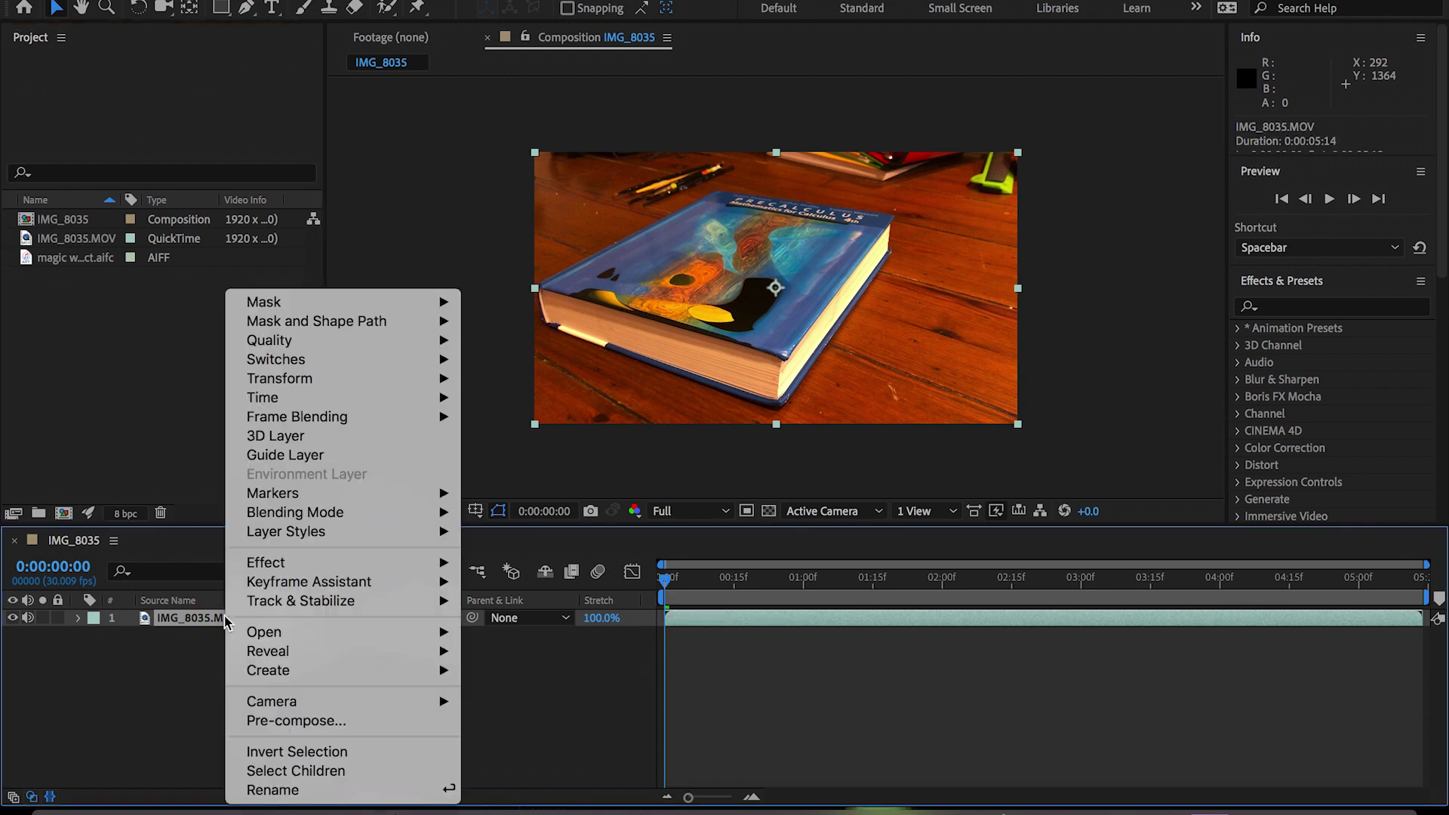
{"action": "left_click", "coordinate": [178, 327]}
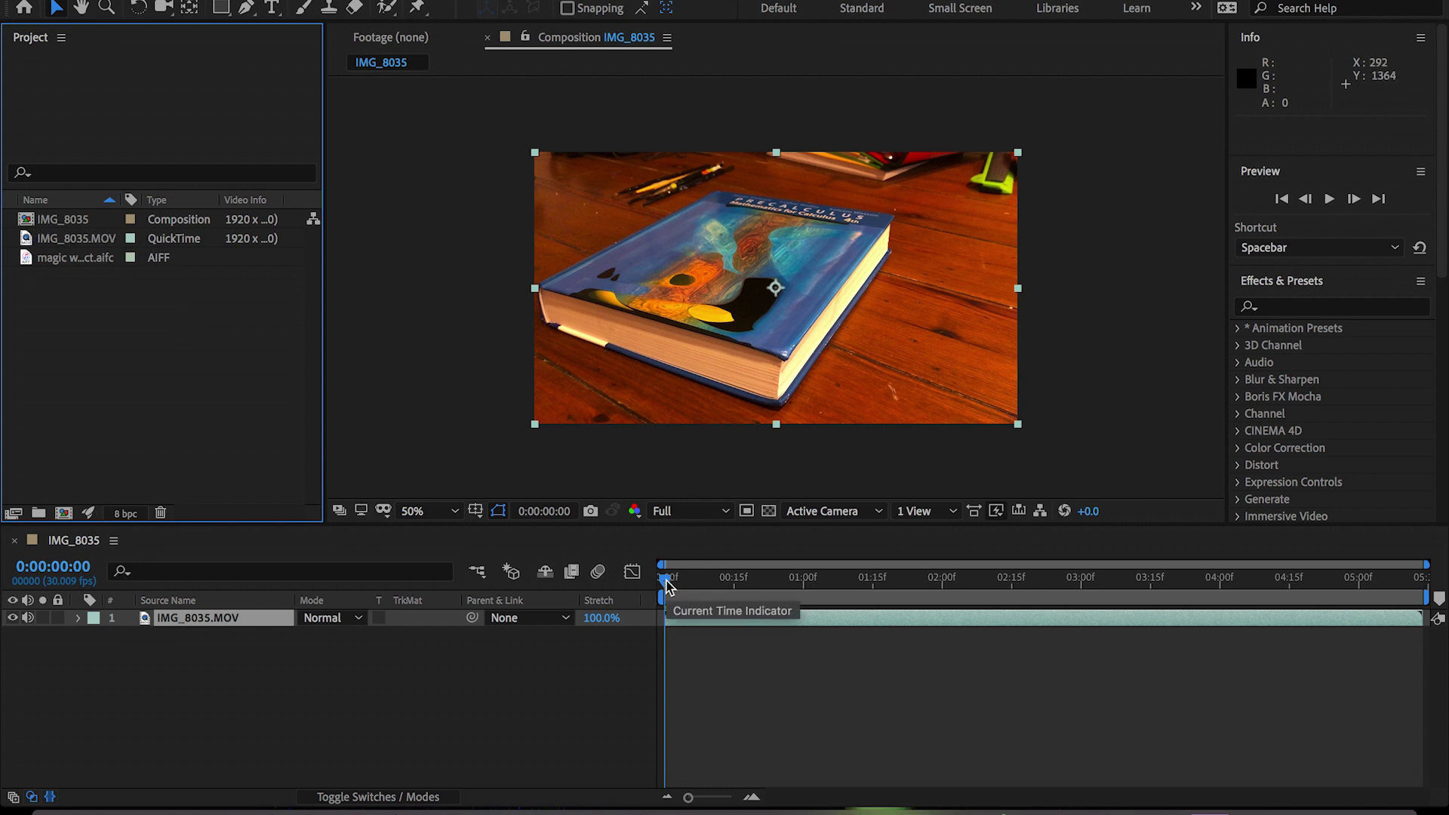
{"action": "right_click", "coordinate": [226, 622]}
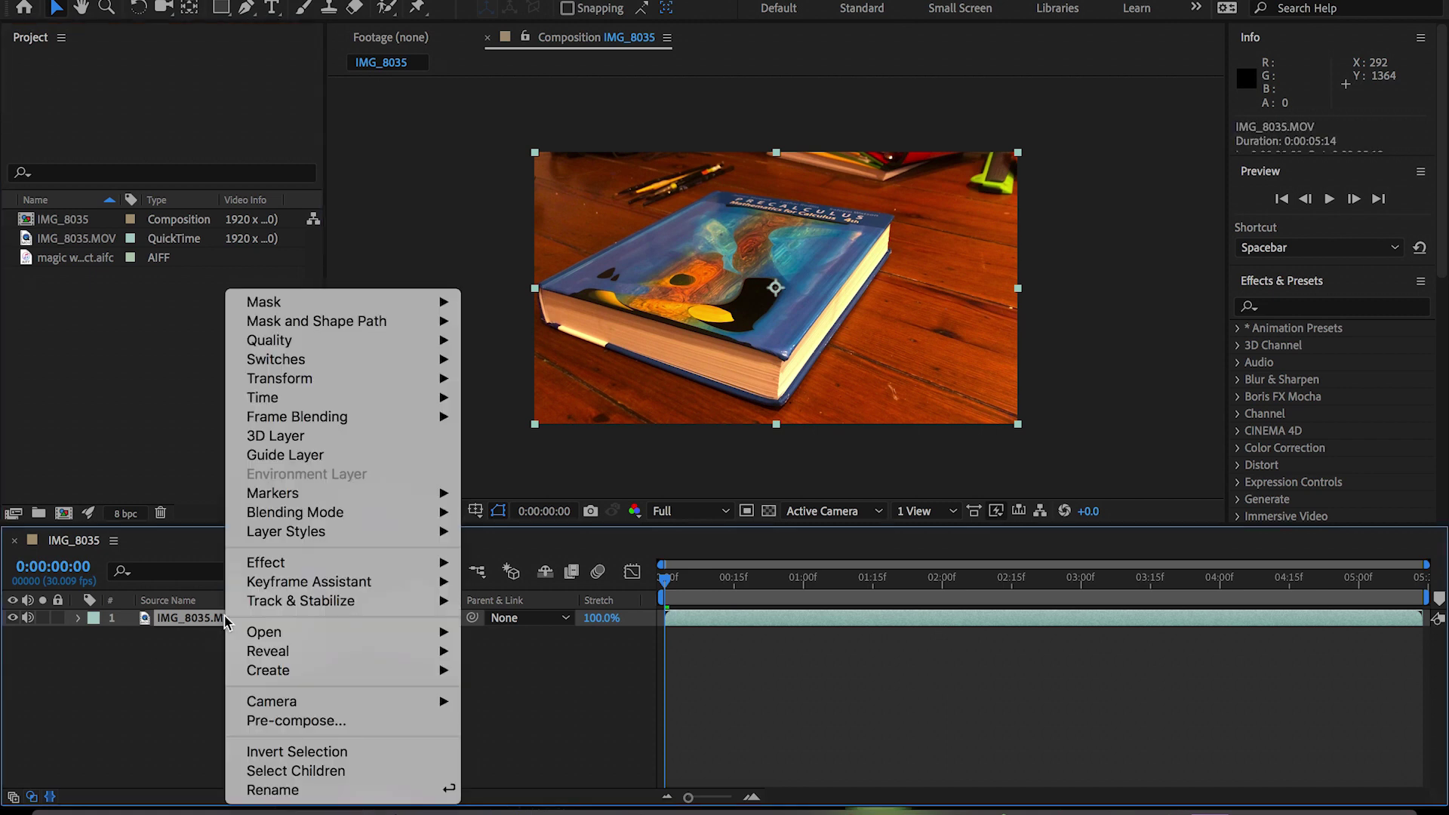
{"action": "left_click", "coordinate": [290, 790]}
{"action": "type", "text": "Book"}
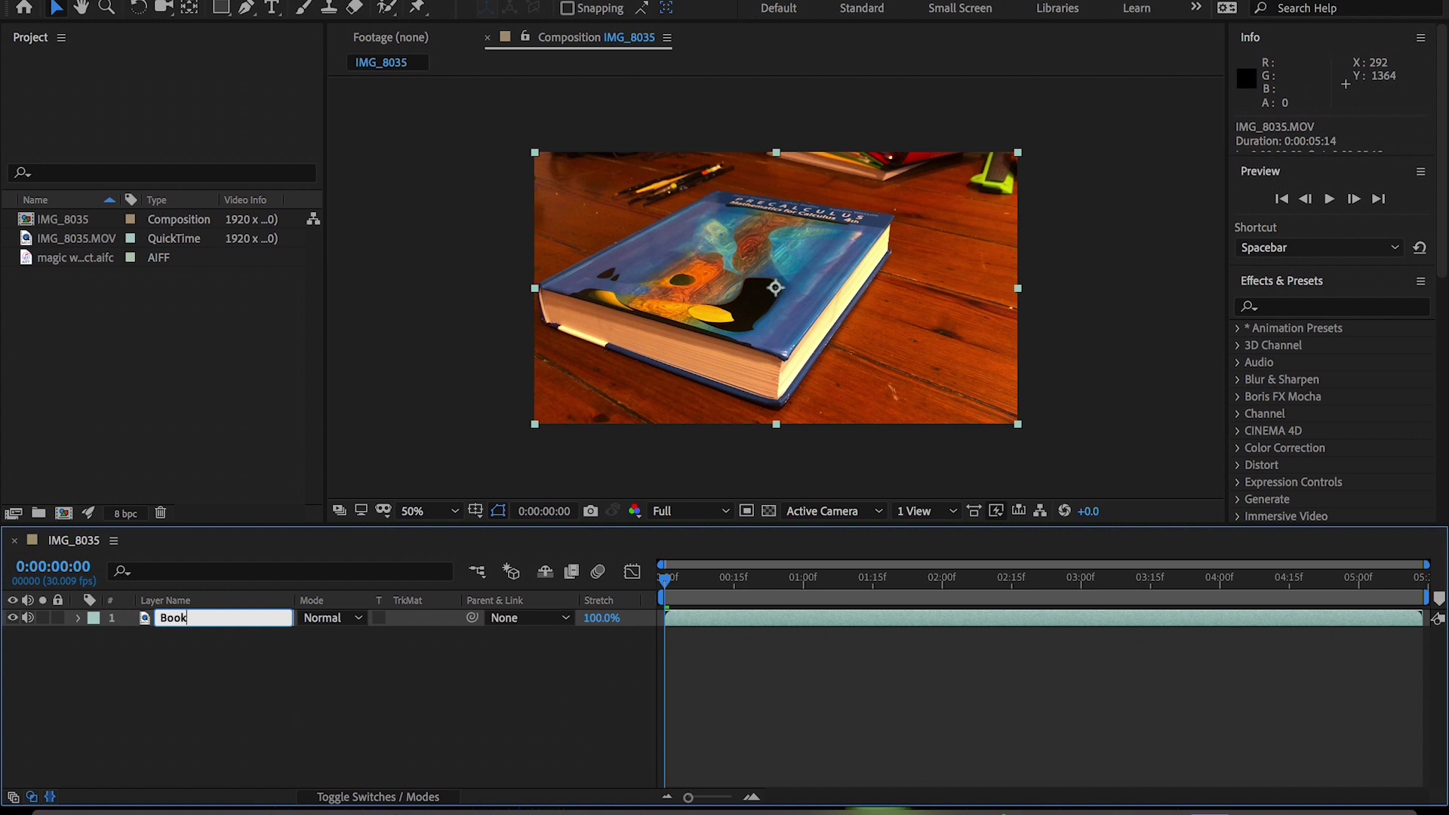
{"action": "key", "text": "Return"}
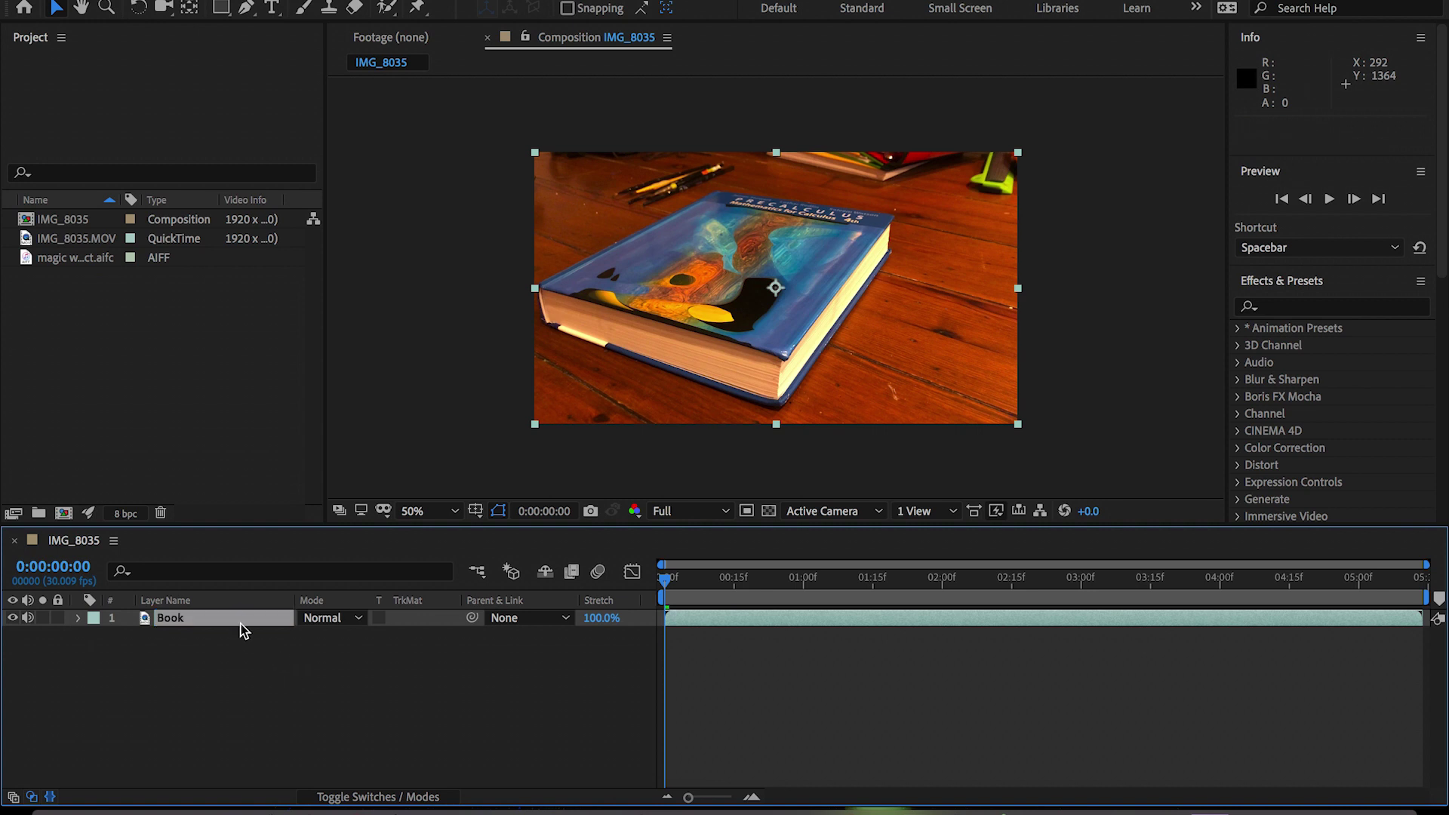
Duplicate the Book layer and rename the copy 'Background'.
{"action": "key", "text": "ctrl+c"}
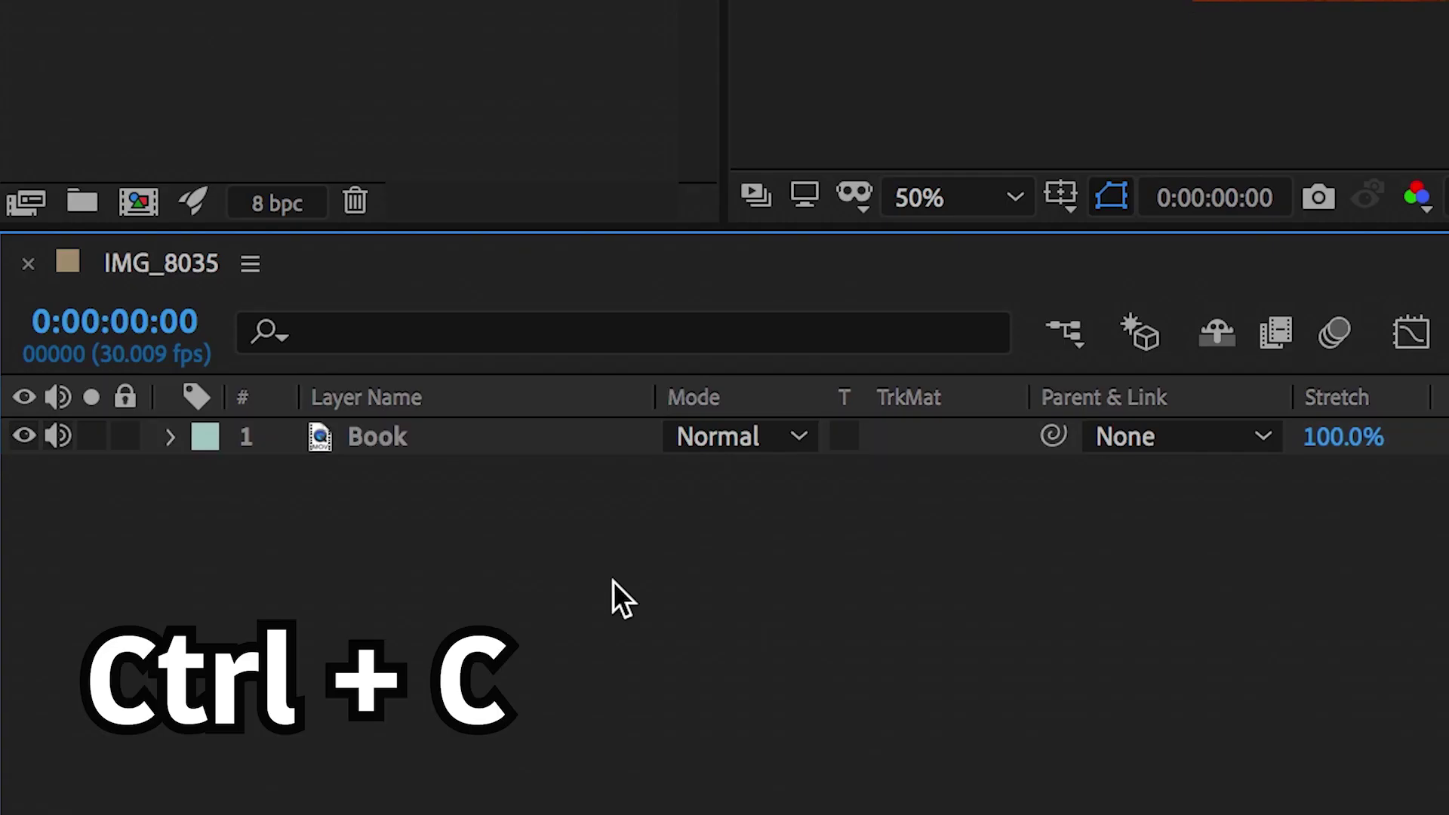
{"action": "key", "text": "ctrl+v"}
{"action": "right_click", "coordinate": [467, 432]}
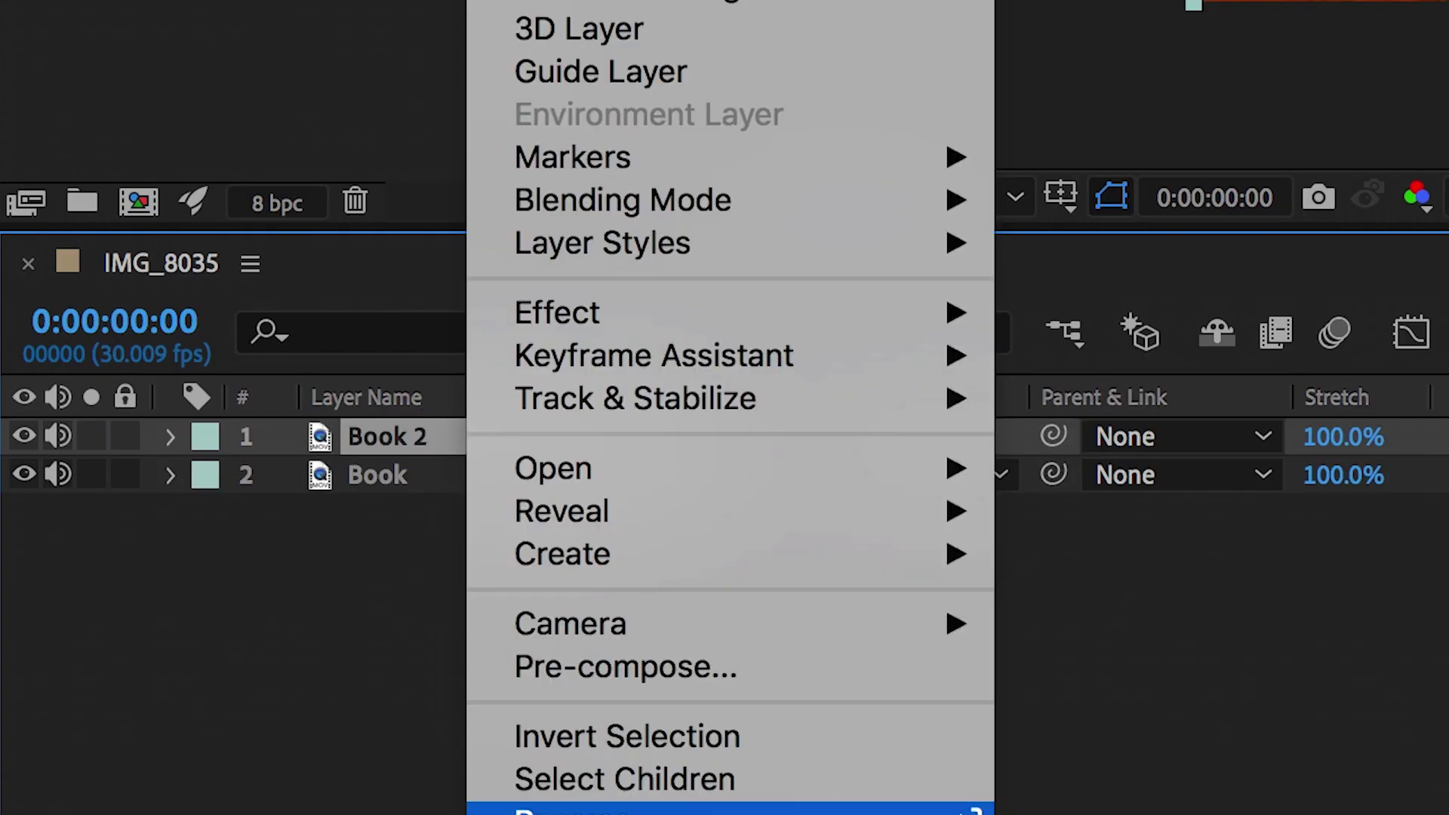
{"action": "left_click", "coordinate": [656, 806]}
{"action": "type", "text": "Back"}
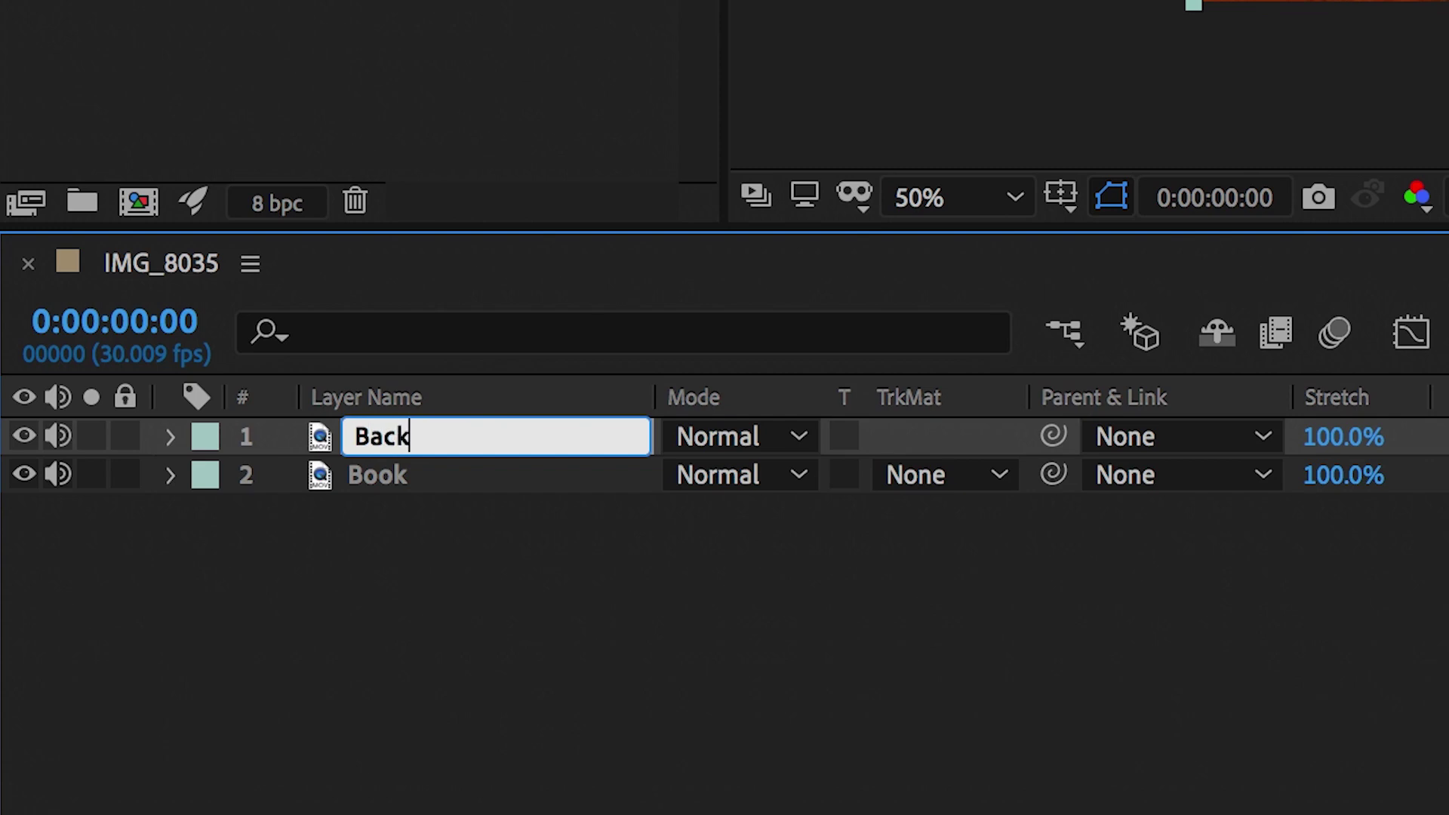
{"action": "type", "text": "ground"}
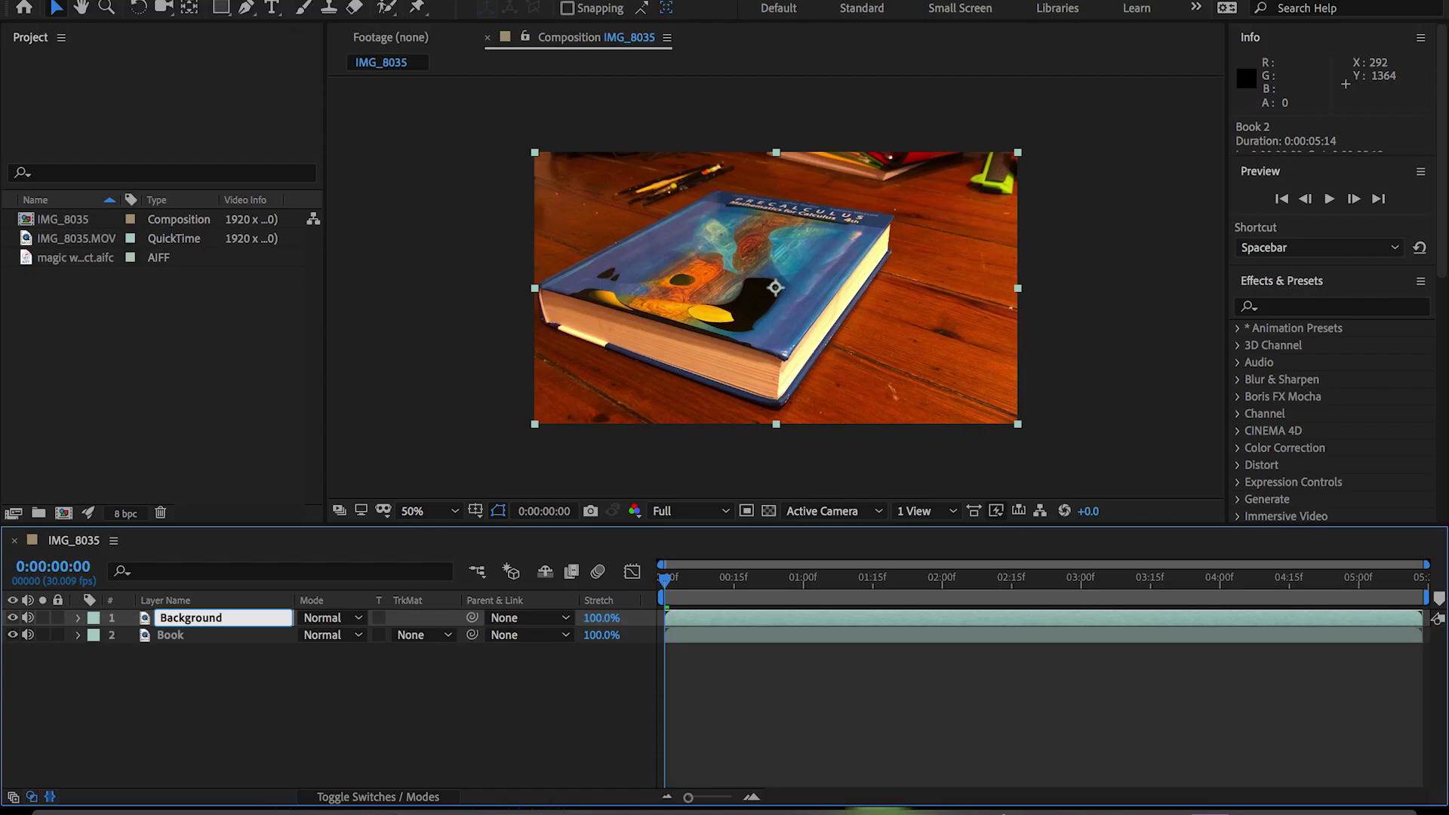
{"action": "key", "text": "Return"}
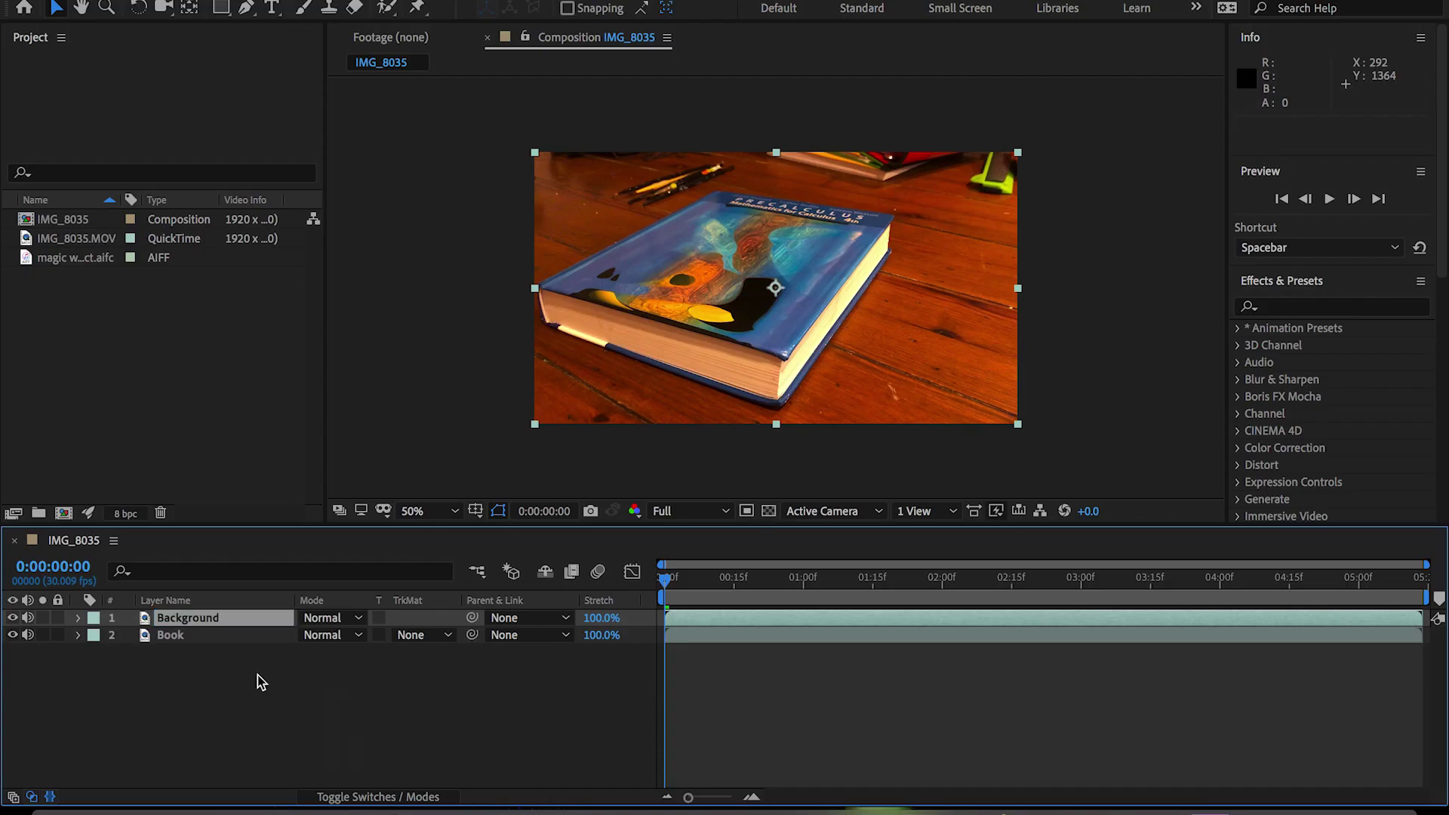
Place Background under Book and trim Book's in-point to 0:00:02:27.
{"action": "left_click_drag", "start_coordinate": [243, 620], "coordinate": [237, 658]}
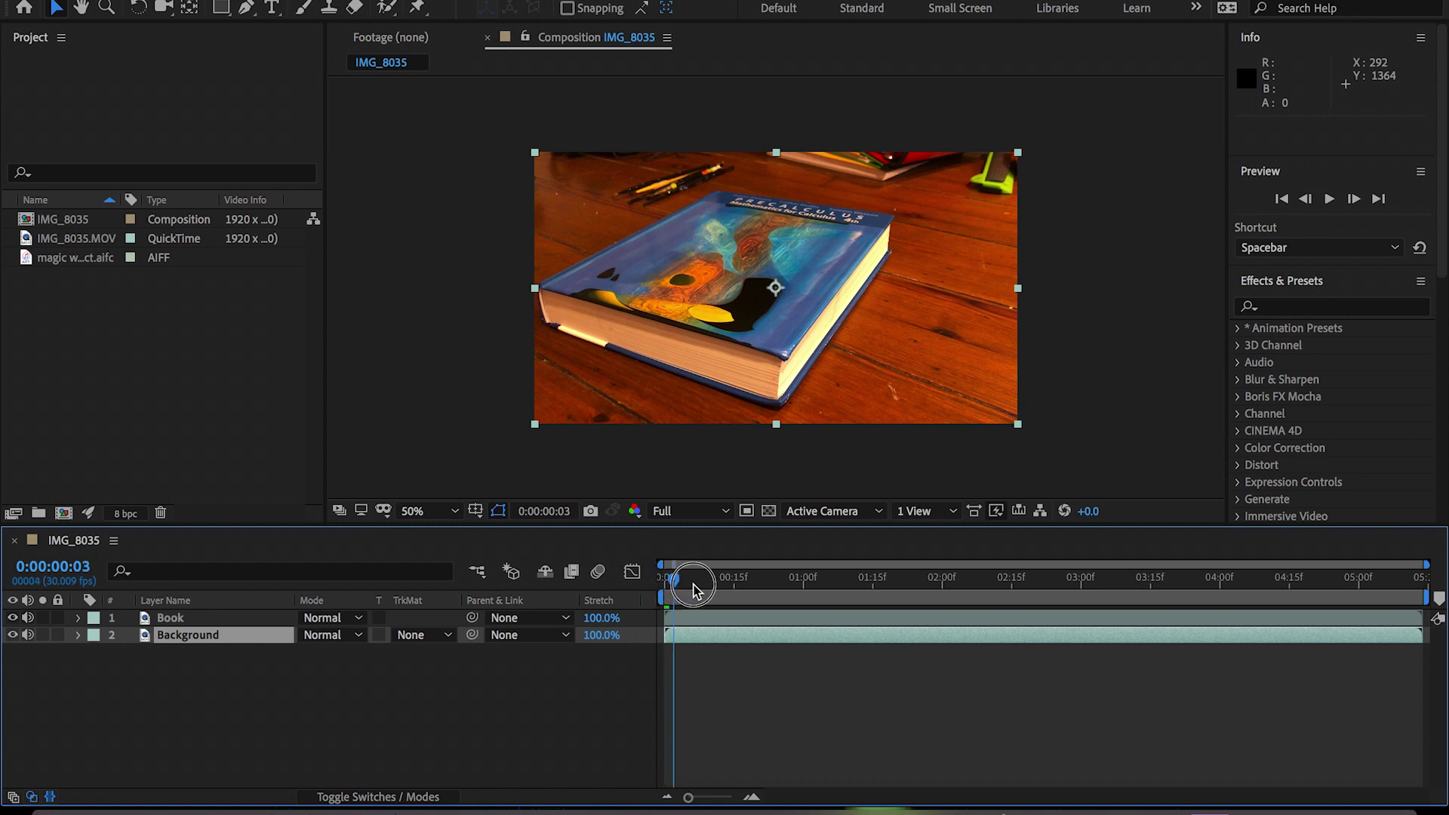
{"action": "left_click_drag", "start_coordinate": [668, 586], "coordinate": [702, 580]}
{"action": "left_click", "coordinate": [266, 622]}
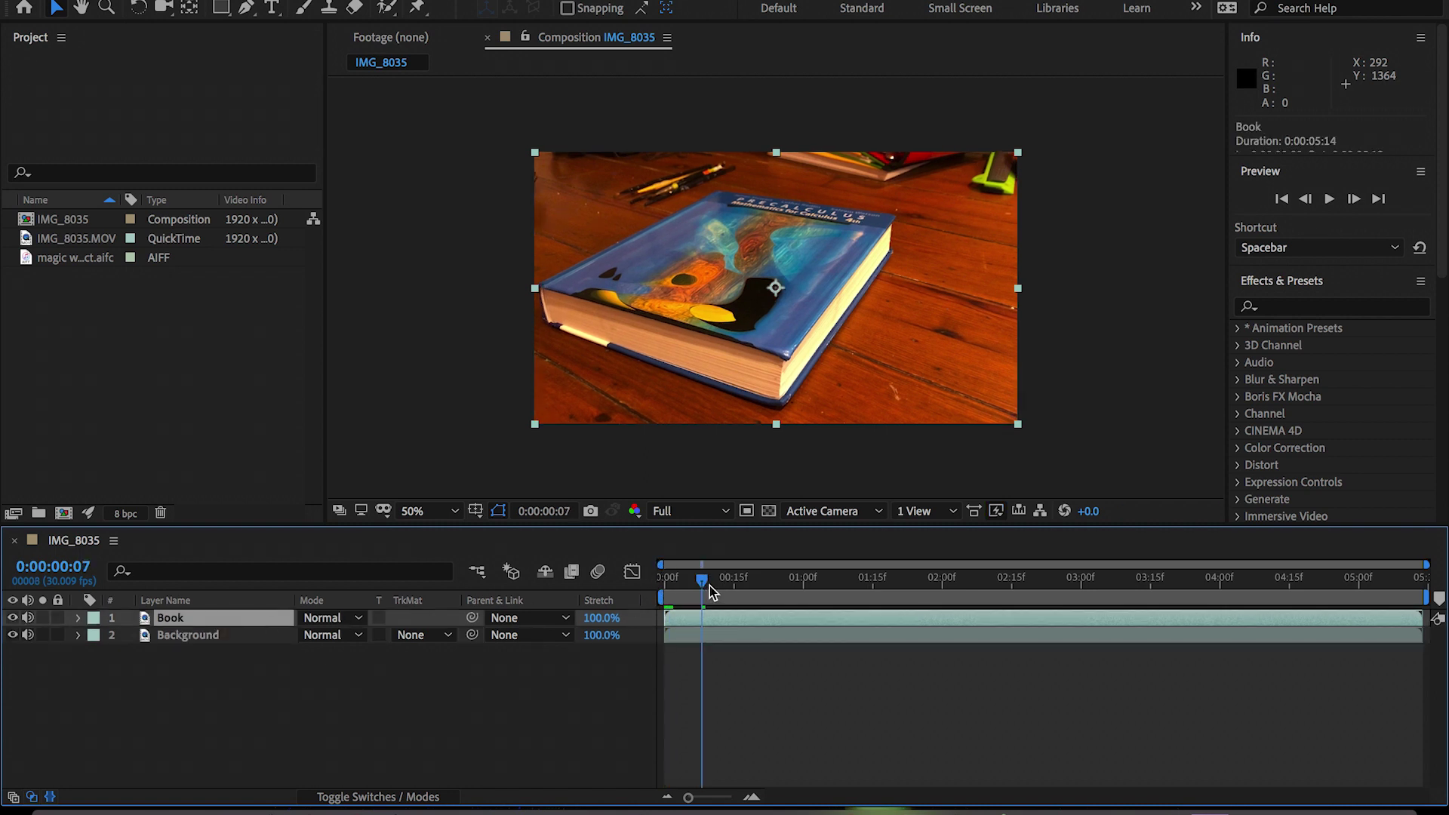
{"action": "mouse_move", "coordinate": [702, 582]}
{"action": "left_mouse_down"}
{"action": "mouse_move", "coordinate": [1216, 604]}
{"action": "mouse_move", "coordinate": [1071, 645]}
{"action": "left_mouse_up"}
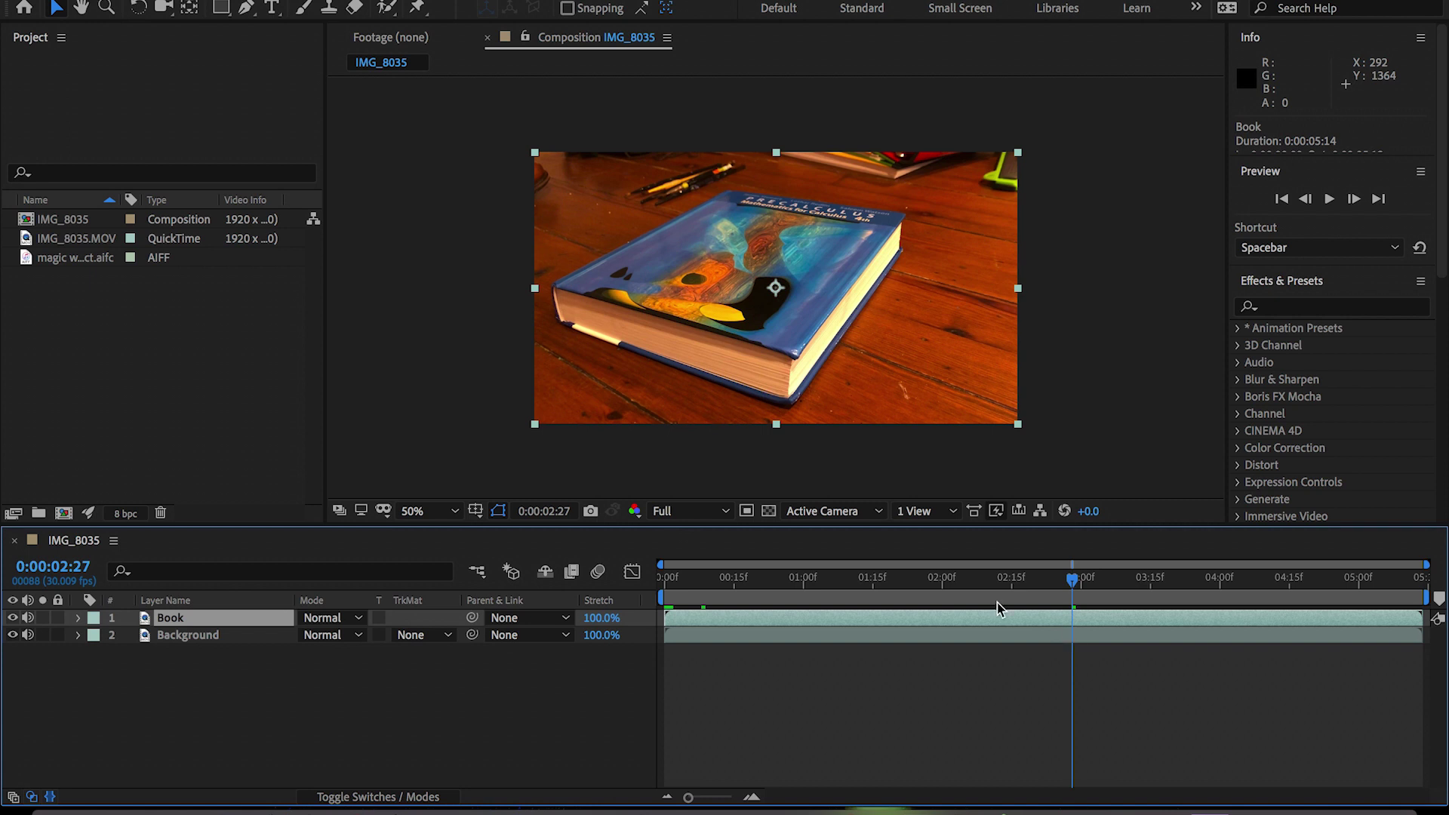
{"action": "key", "text": "alt+bracketleft"}
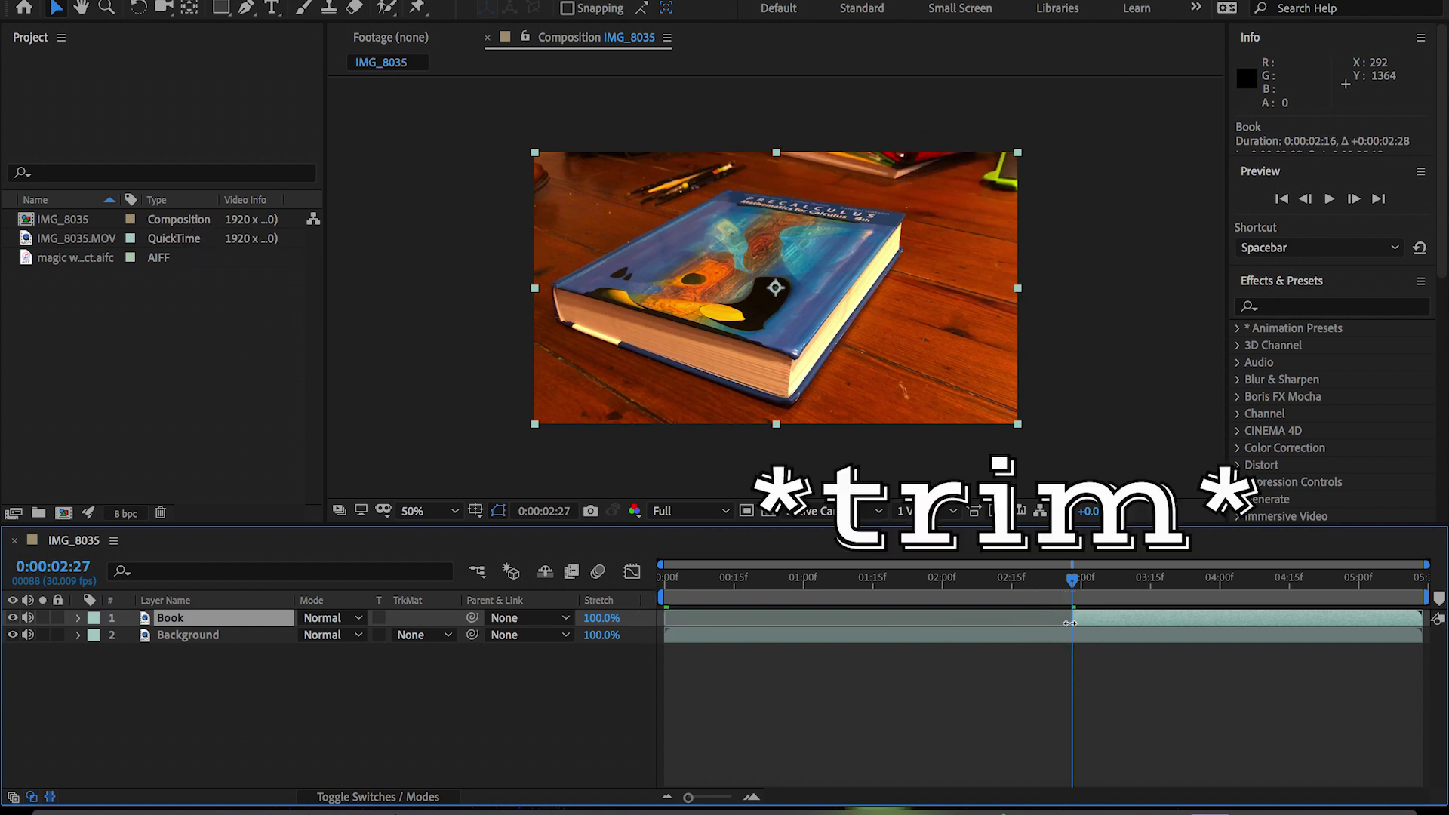
Hide the Book layer and trim Background's in-point to about 0:00:05:01.
{"action": "left_click", "coordinate": [227, 635]}
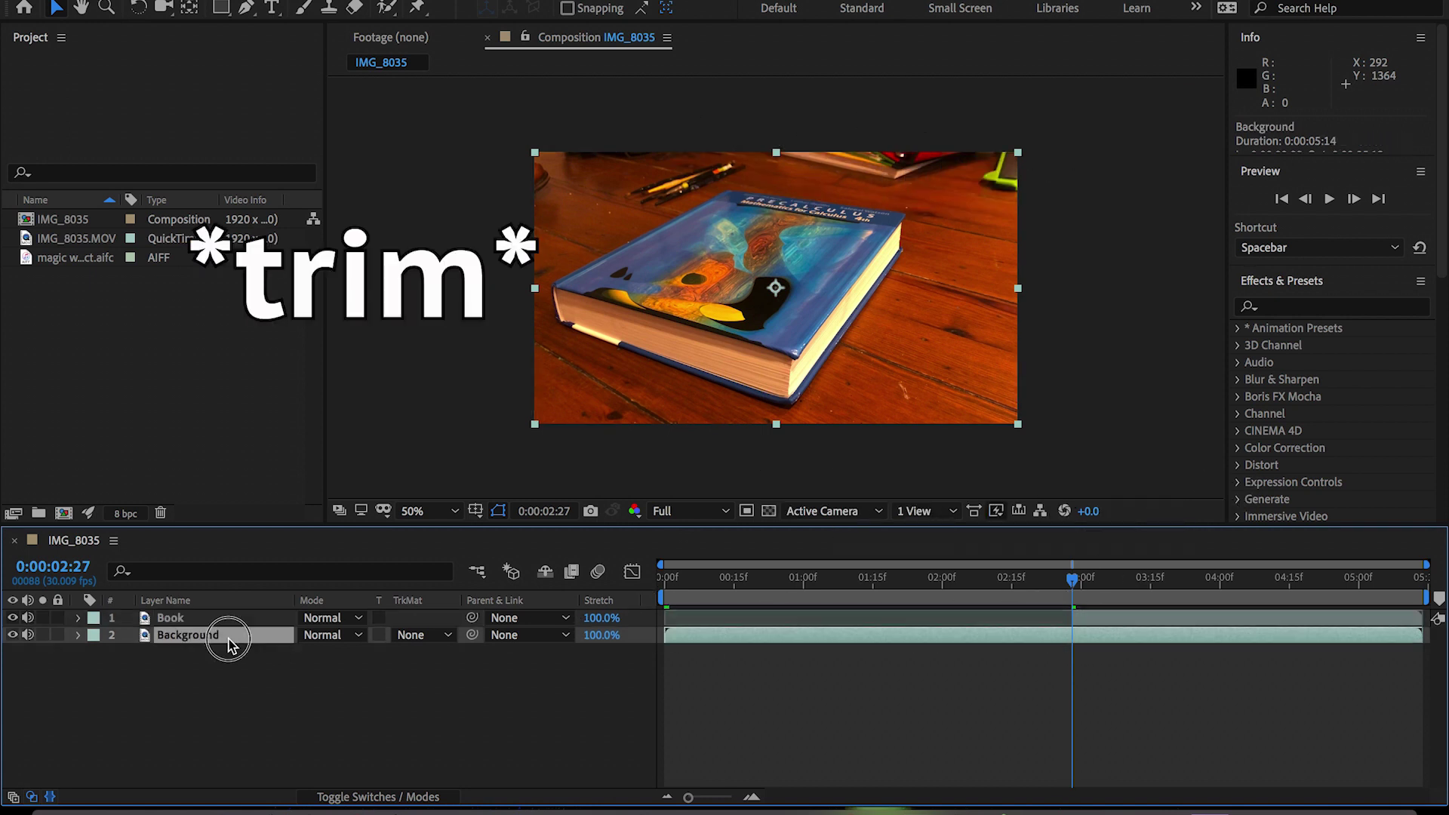
{"action": "left_click", "coordinate": [13, 617]}
{"action": "left_click_drag", "start_coordinate": [1075, 588], "coordinate": [1159, 588]}
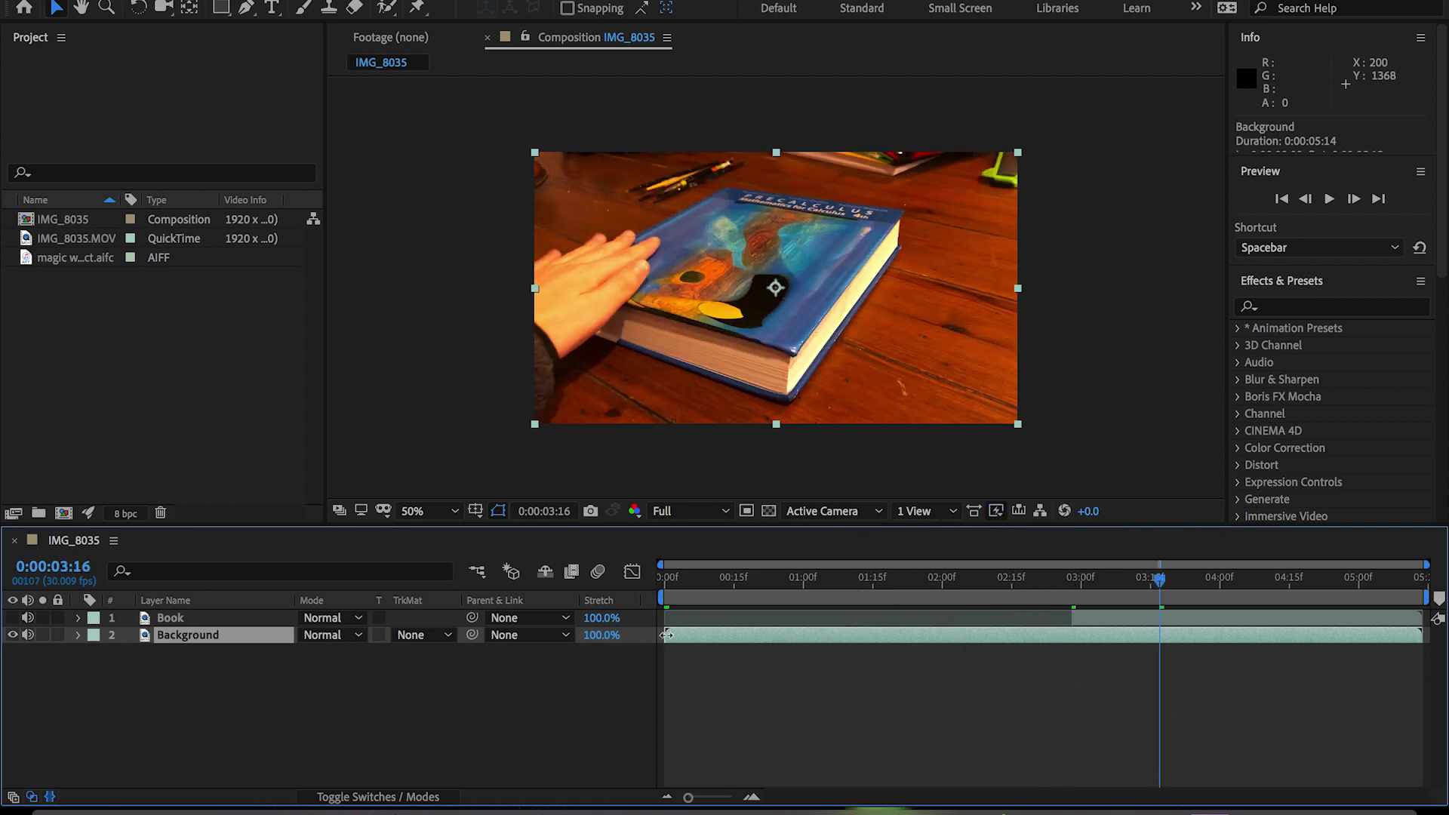
{"action": "mouse_move", "coordinate": [666, 634]}
{"action": "left_mouse_down"}
{"action": "mouse_move", "coordinate": [1162, 635]}
{"action": "mouse_move", "coordinate": [1213, 587]}
{"action": "mouse_move", "coordinate": [1367, 587]}
{"action": "left_mouse_up"}
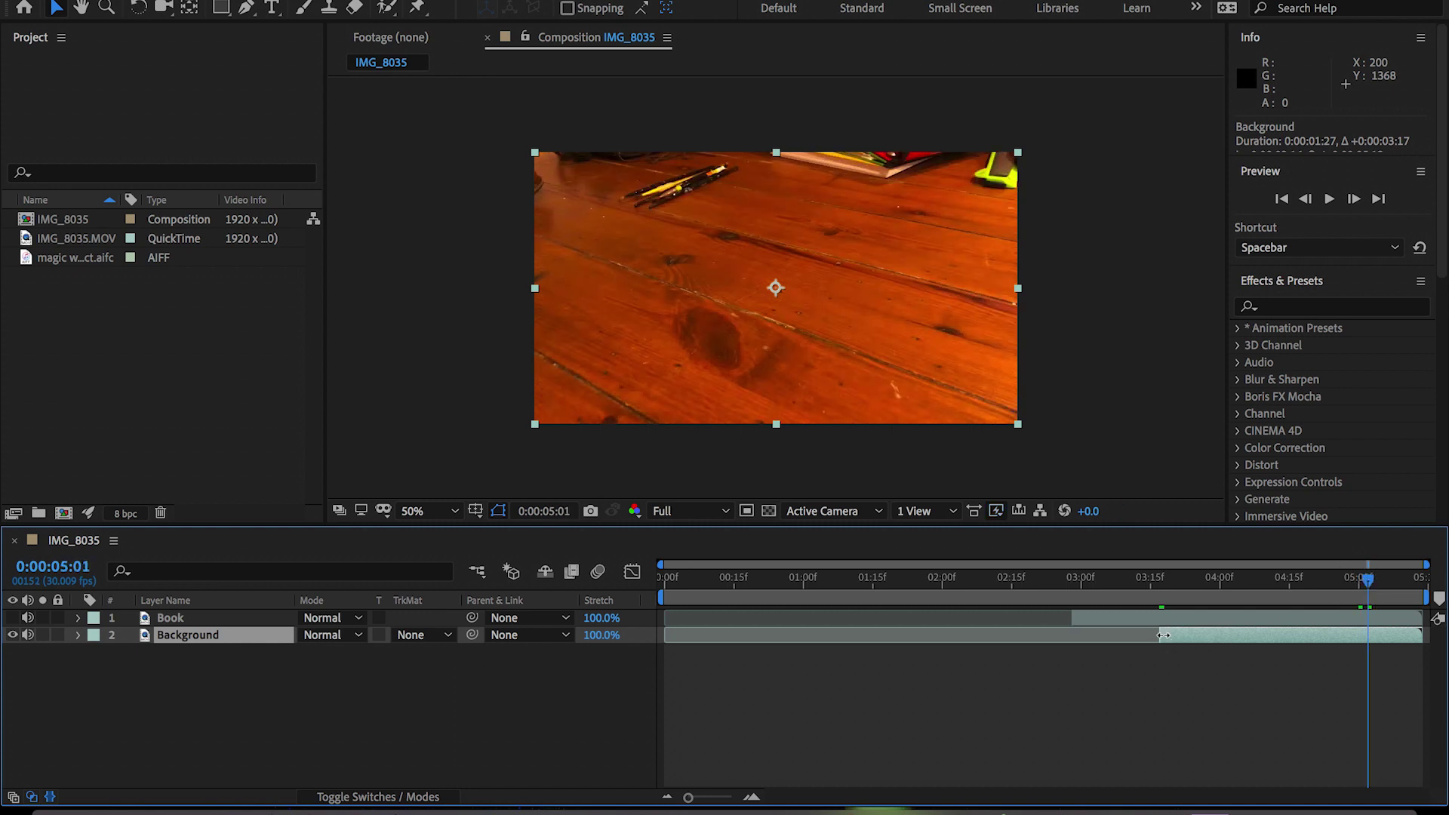
{"action": "left_click_drag", "start_coordinate": [1164, 635], "coordinate": [1367, 647]}
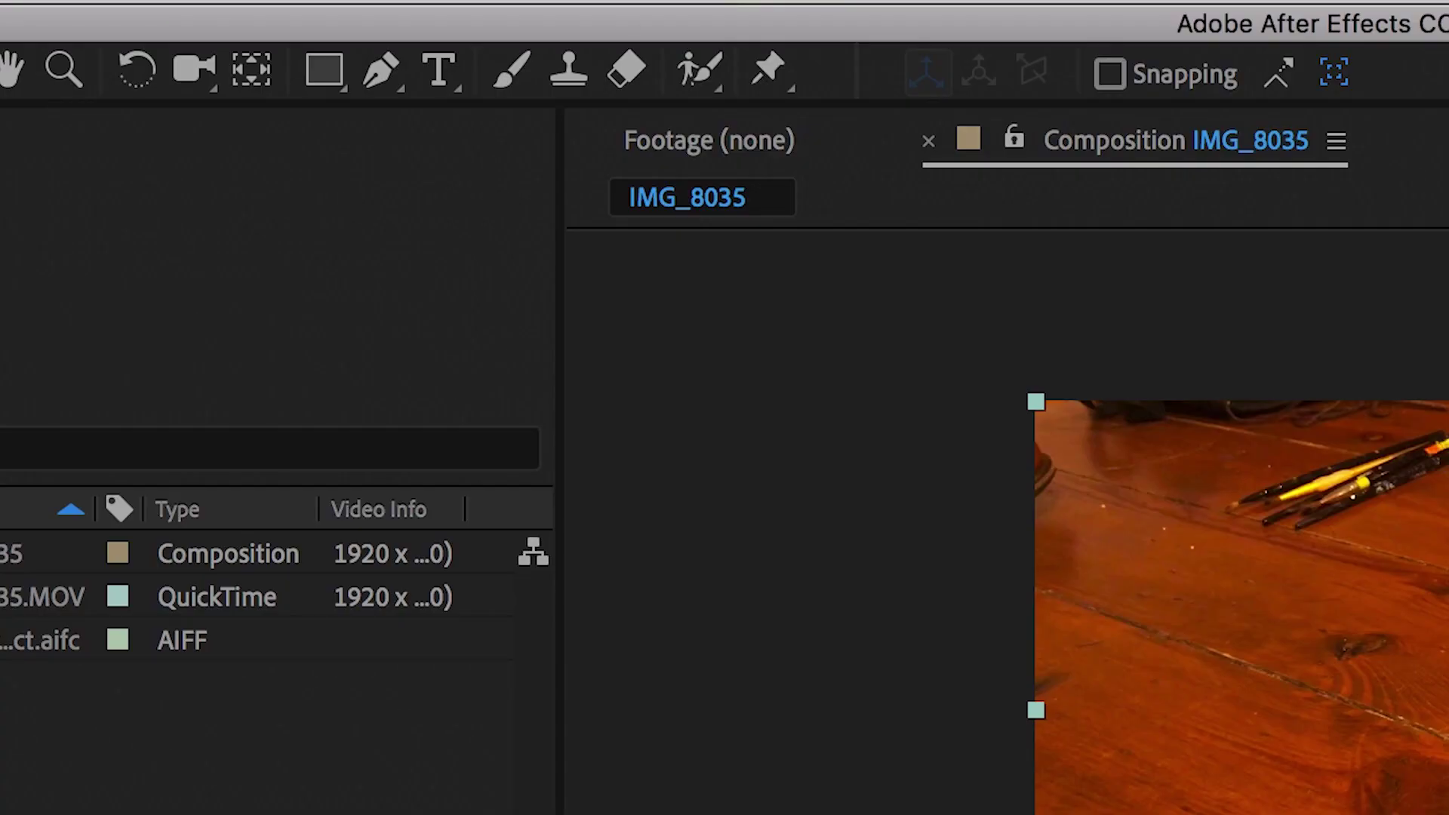
Freeze the Background layer on its current frame and slide it earlier.
{"action": "left_click", "coordinate": [419, 3]}
{"action": "mouse_move", "coordinate": [422, 333]}
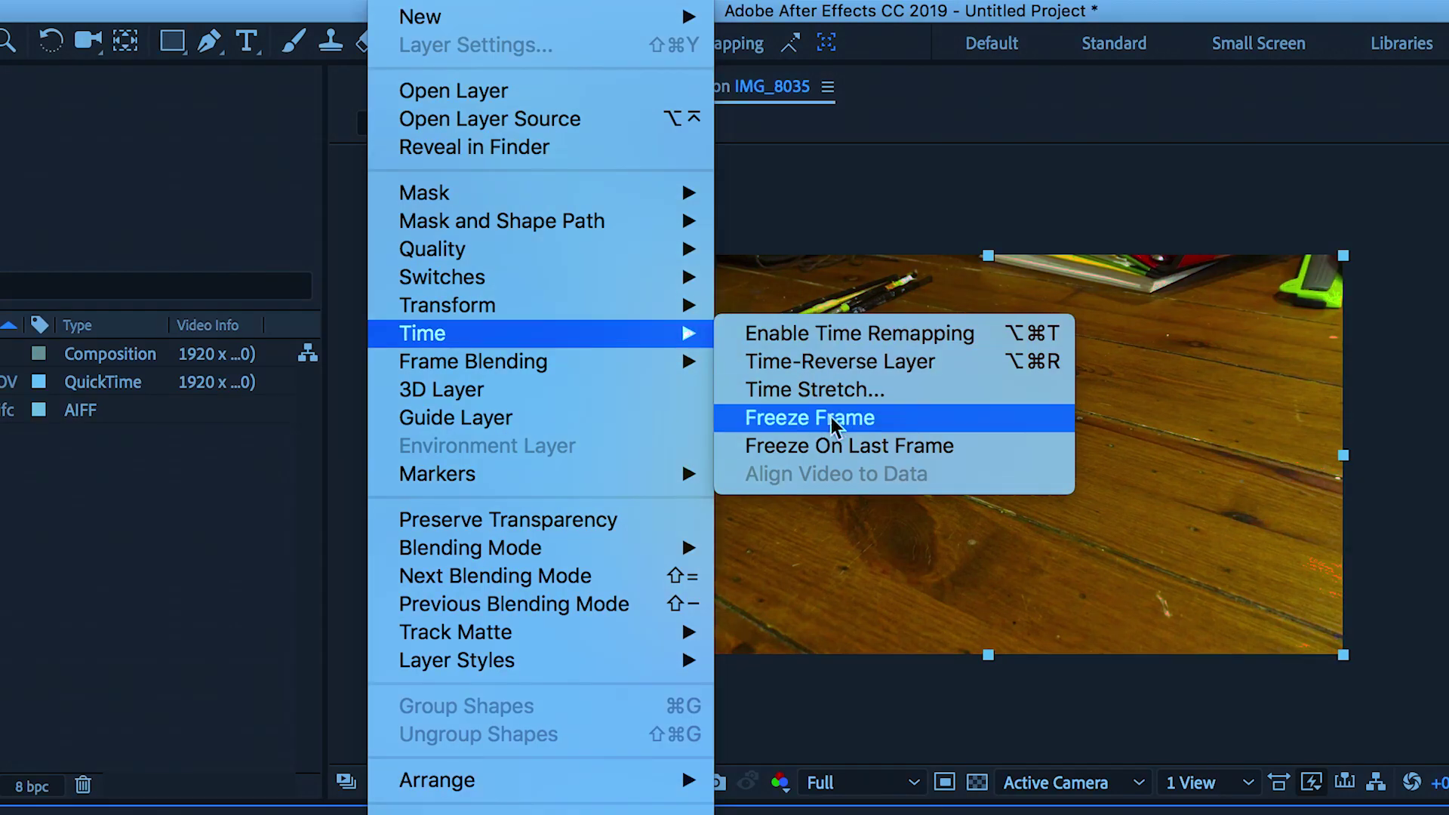
{"action": "left_click", "coordinate": [830, 418]}
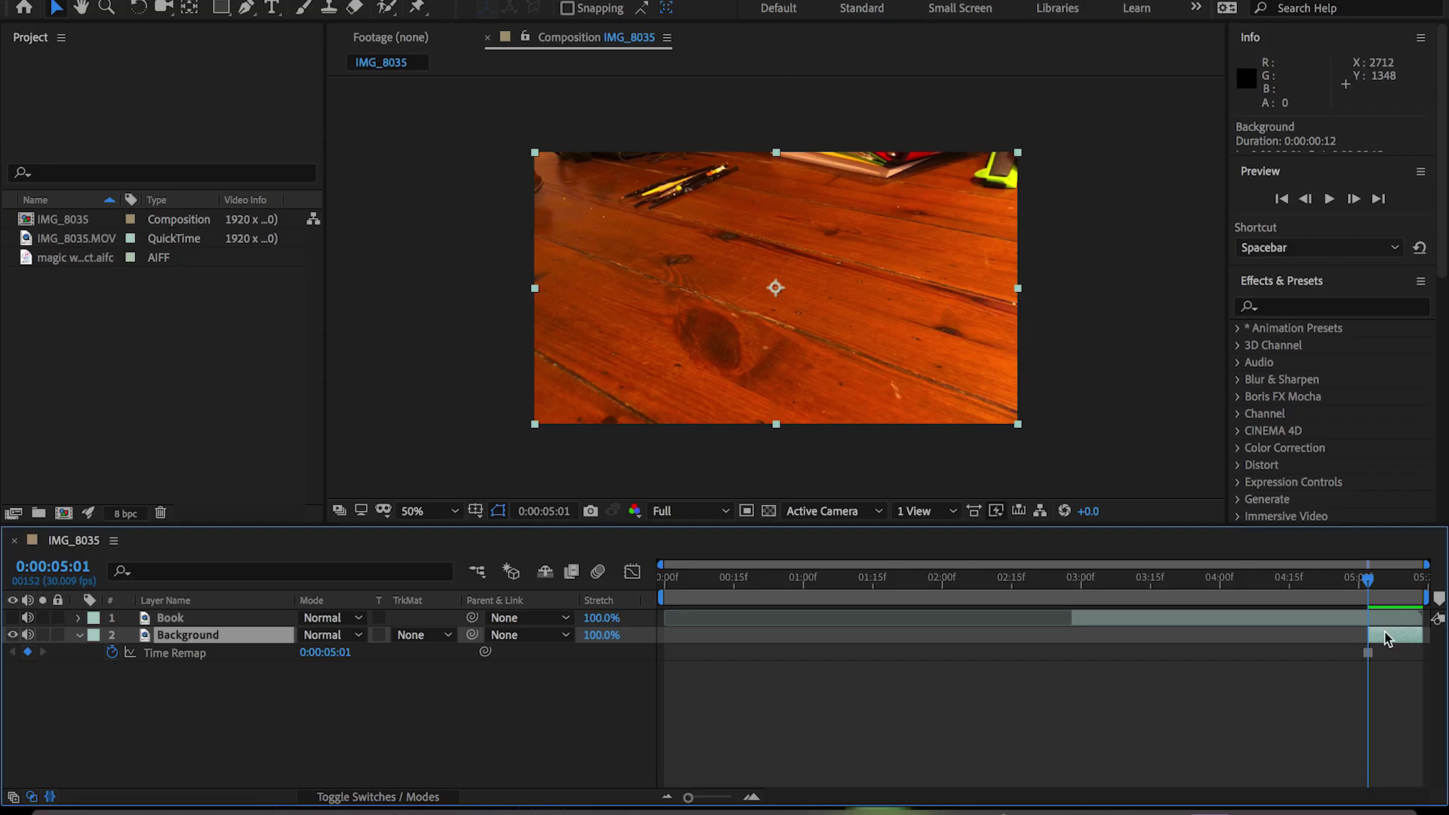
{"action": "left_click_drag", "start_coordinate": [1383, 637], "coordinate": [1073, 640]}
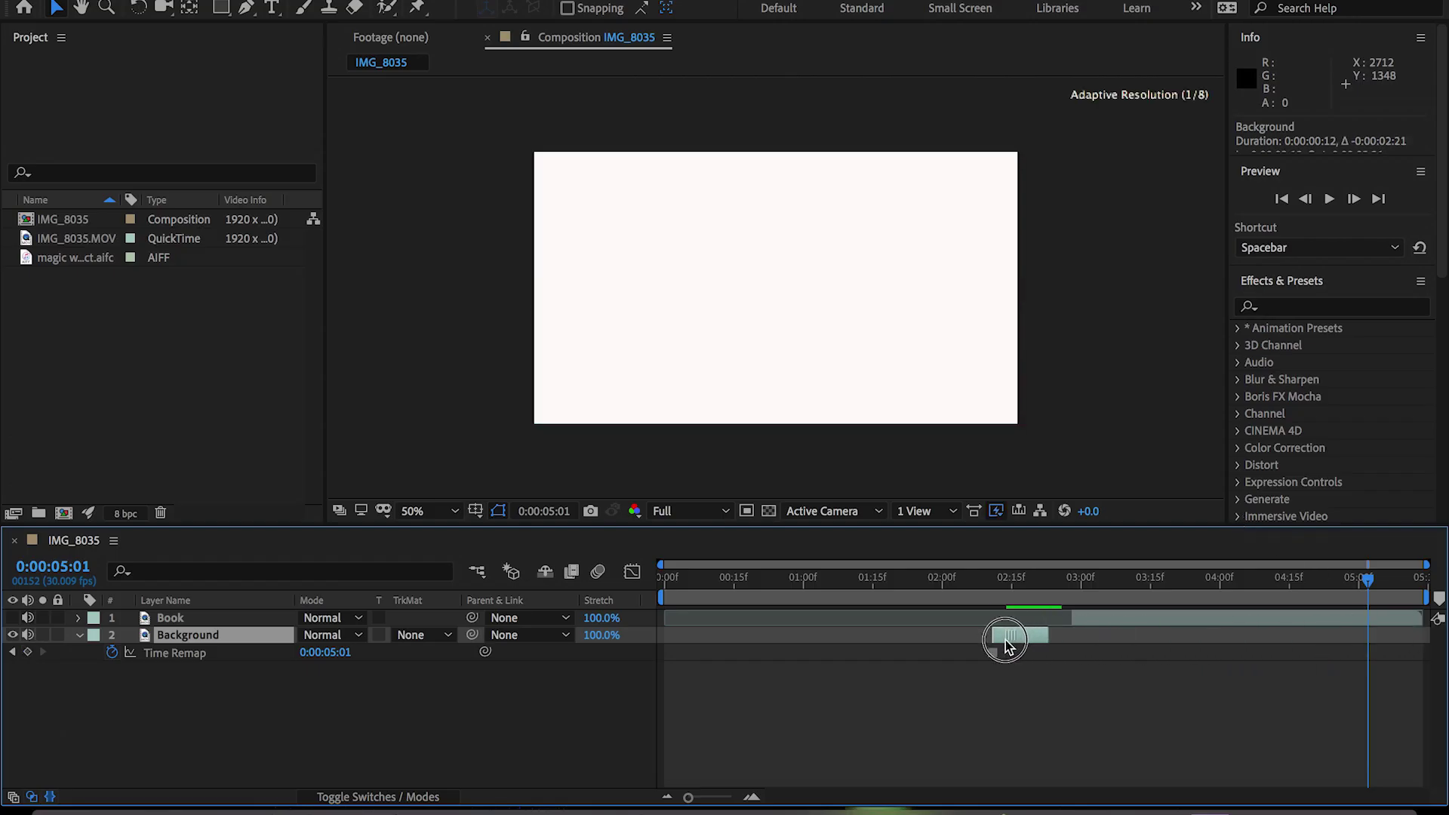
{"action": "left_click_drag", "start_coordinate": [1072, 640], "coordinate": [939, 638]}
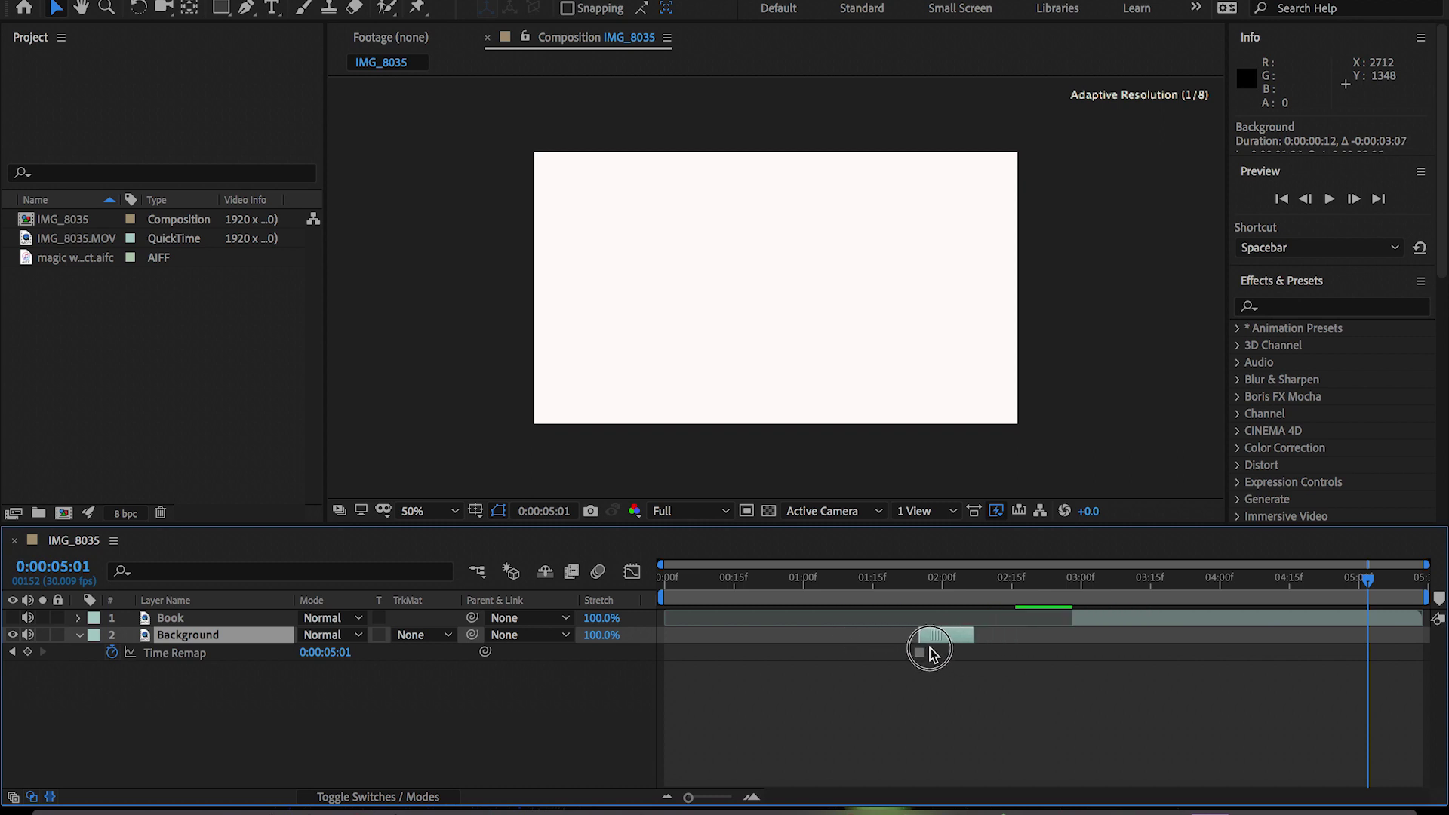
Move Book and Background near the timeline start, and trim Book's out-point at frame 2.
{"action": "left_click", "coordinate": [1130, 617]}
{"action": "left_click_drag", "start_coordinate": [1128, 621], "coordinate": [841, 621]}
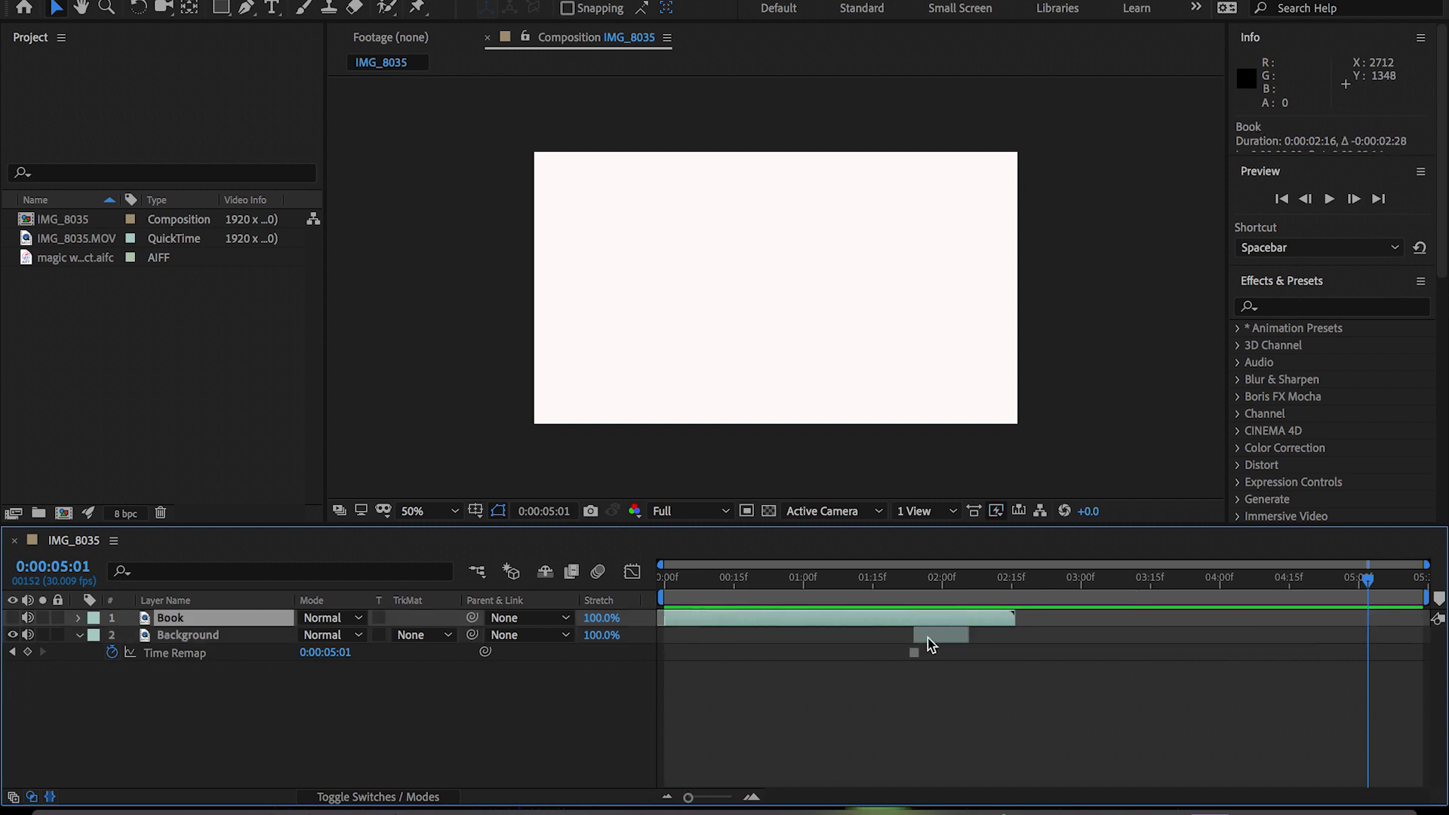
{"action": "left_click_drag", "start_coordinate": [940, 636], "coordinate": [721, 635]}
{"action": "mouse_move", "coordinate": [663, 578]}
{"action": "left_mouse_down"}
{"action": "mouse_move", "coordinate": [660, 597]}
{"action": "mouse_move", "coordinate": [678, 581]}
{"action": "left_mouse_up"}
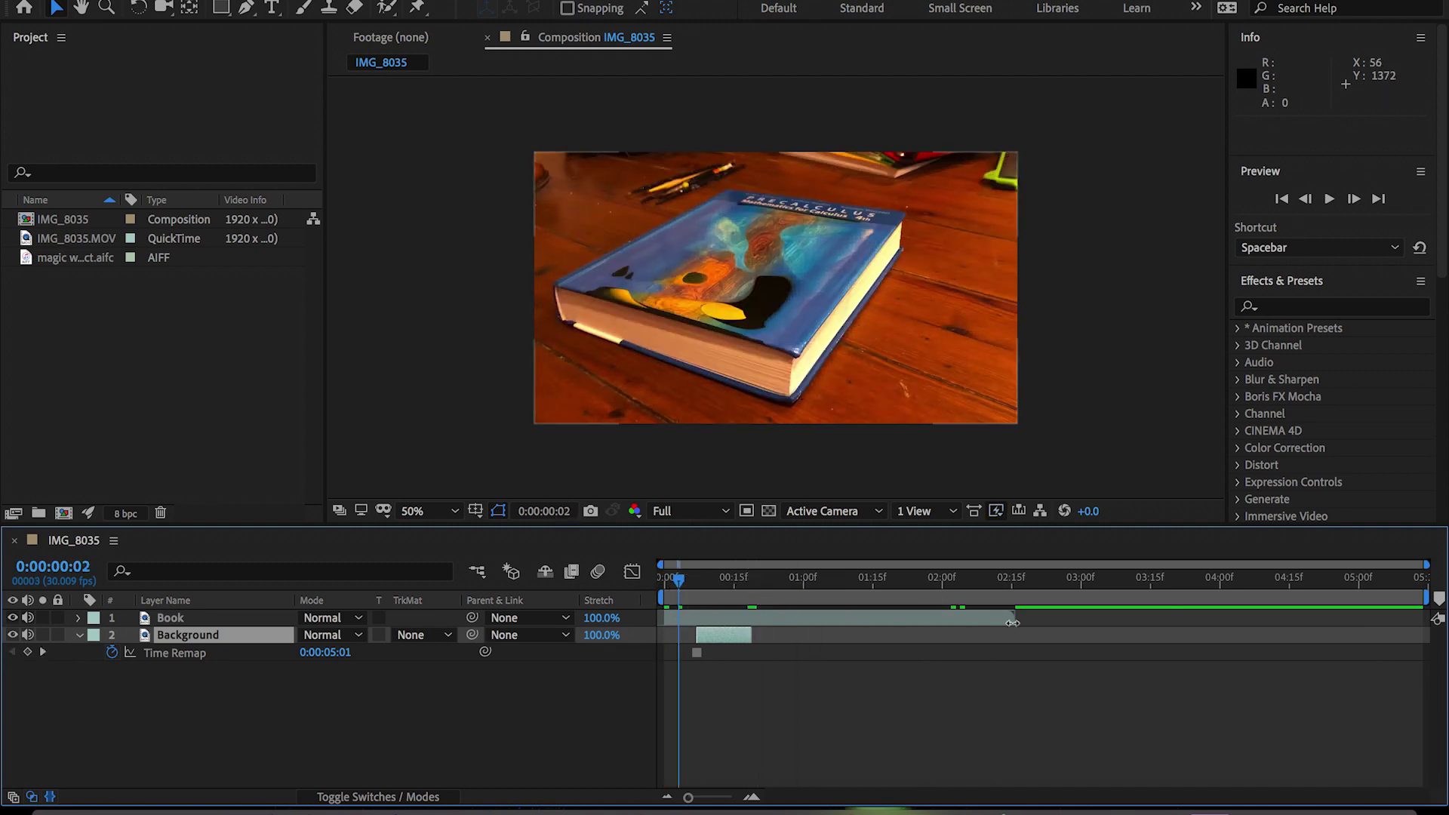
{"action": "left_click", "coordinate": [676, 617]}
{"action": "key", "text": "alt+]"}
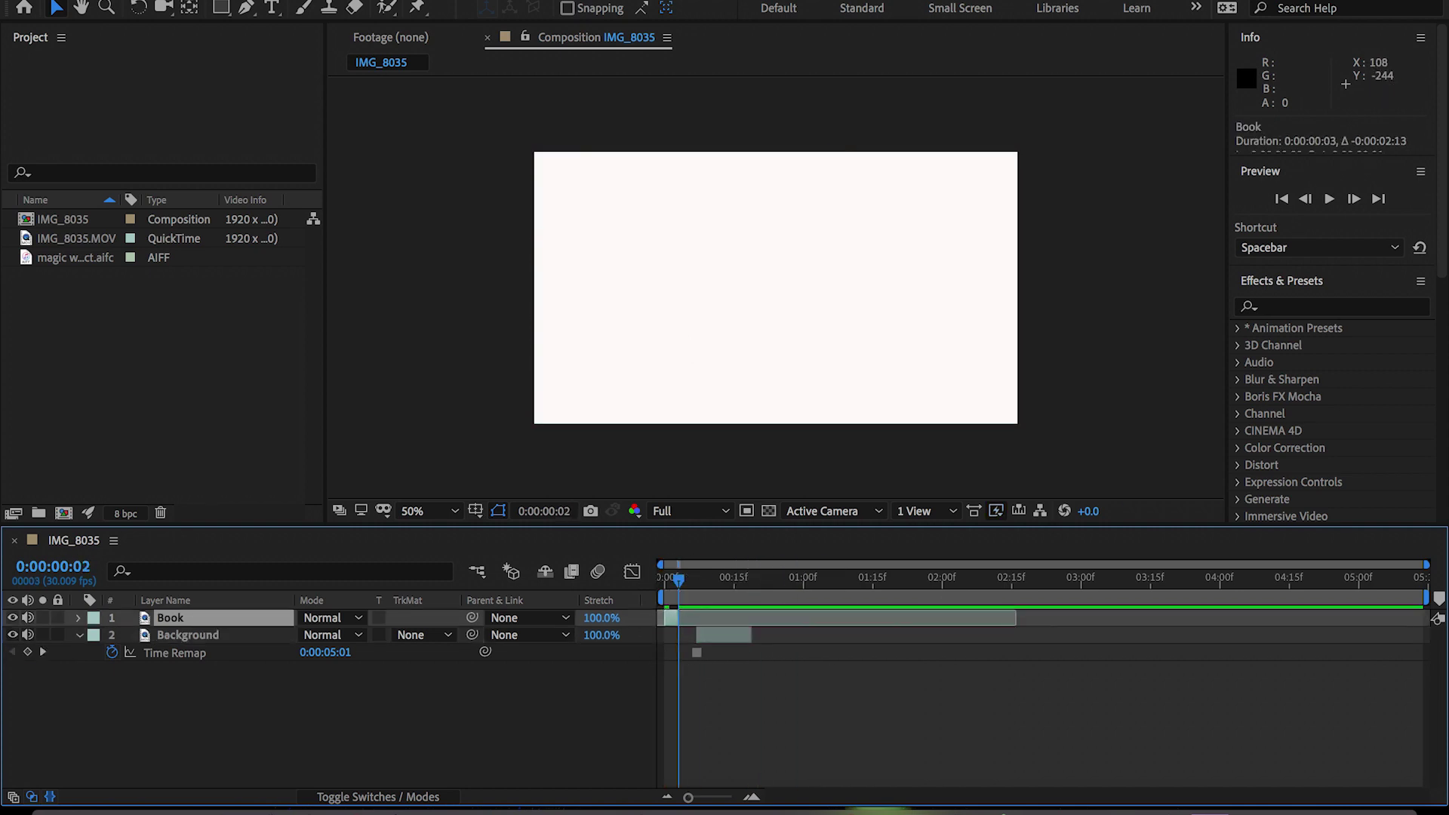
Freeze the Book layer on a single frame and slide it slightly earlier.
{"action": "left_click", "coordinate": [405, 3]}
{"action": "left_click", "coordinate": [404, 3]}
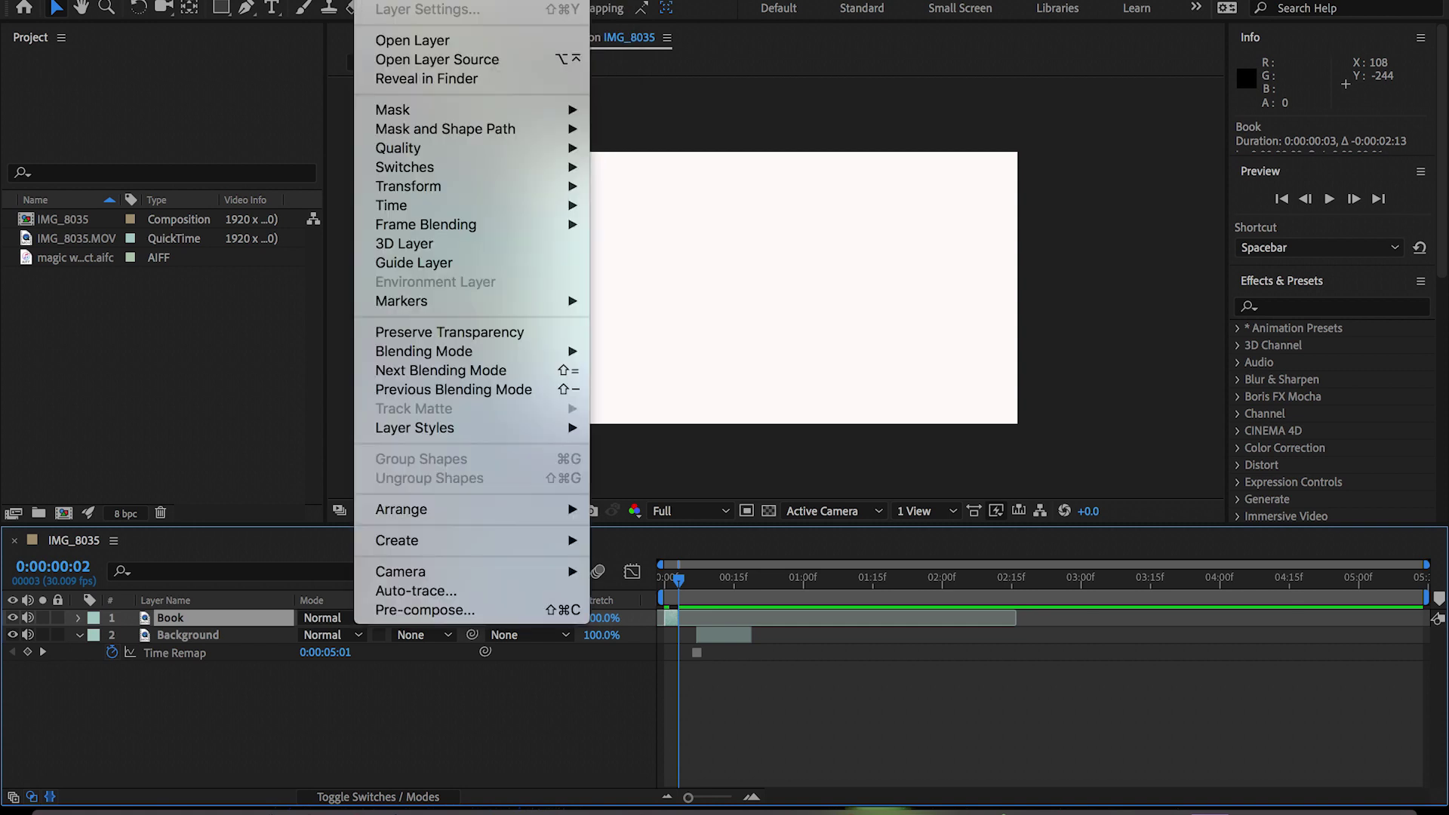
{"action": "mouse_move", "coordinate": [392, 204]}
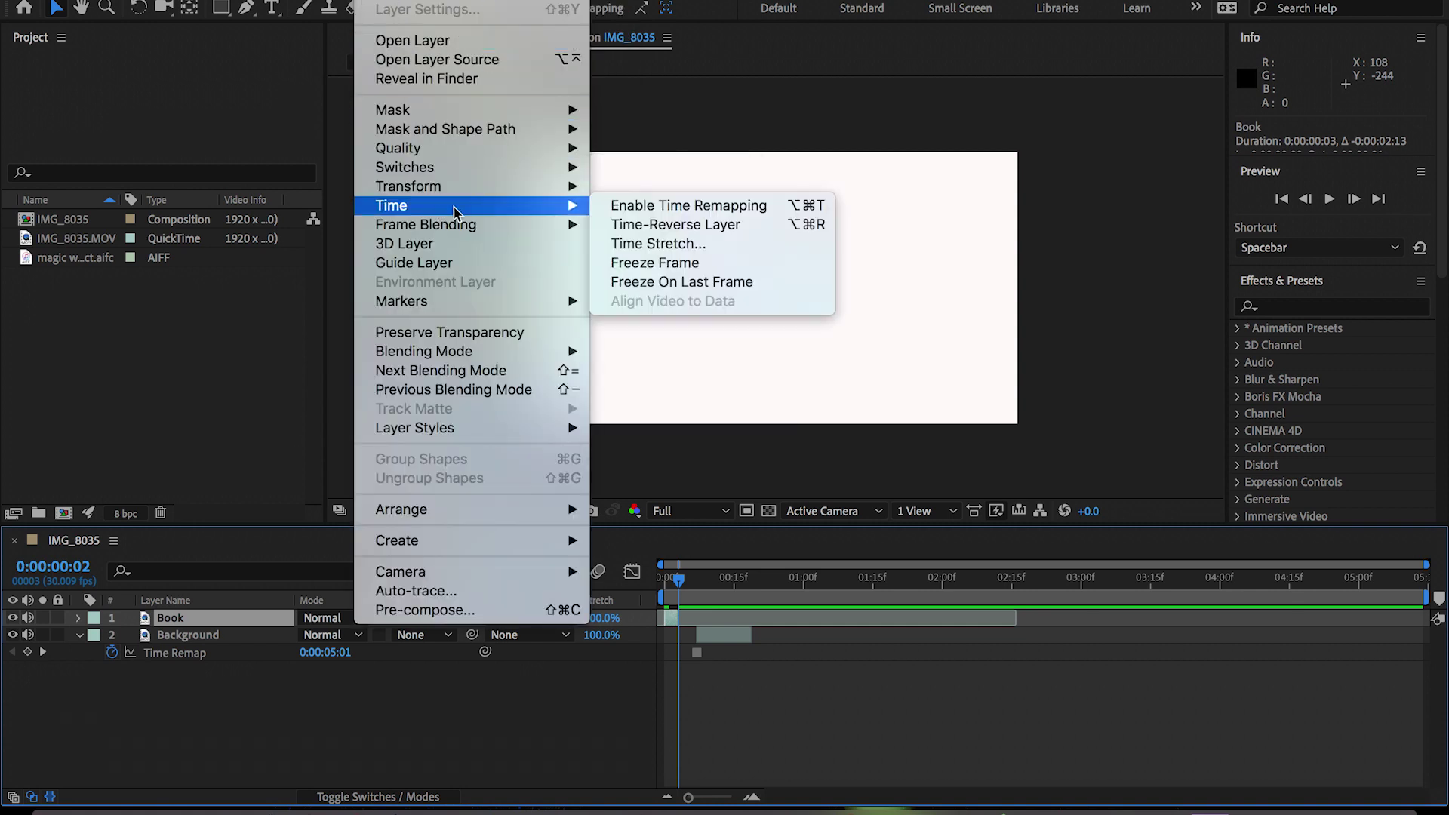
{"action": "left_click", "coordinate": [643, 261]}
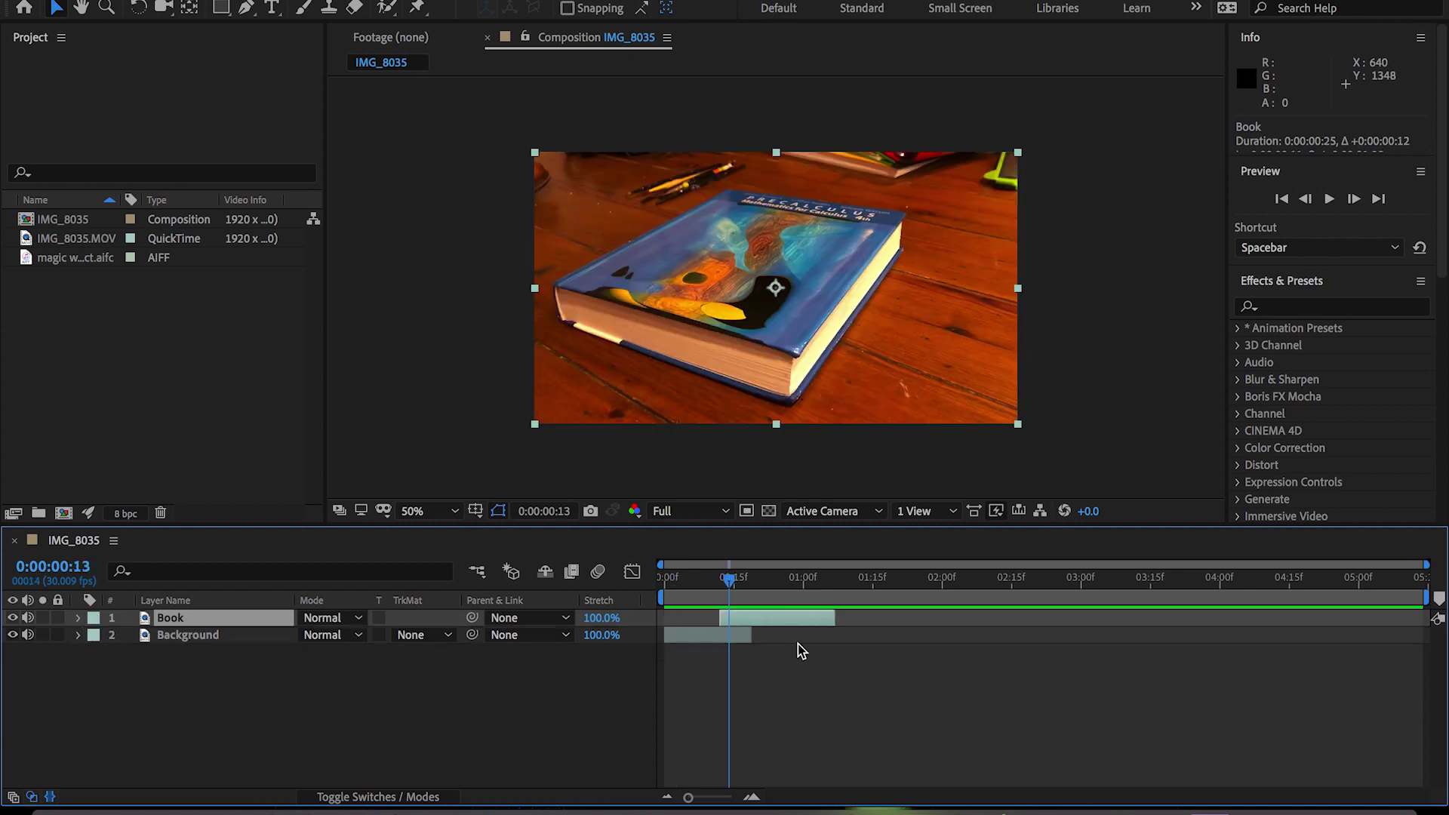
{"action": "left_click_drag", "start_coordinate": [747, 621], "coordinate": [726, 621]}
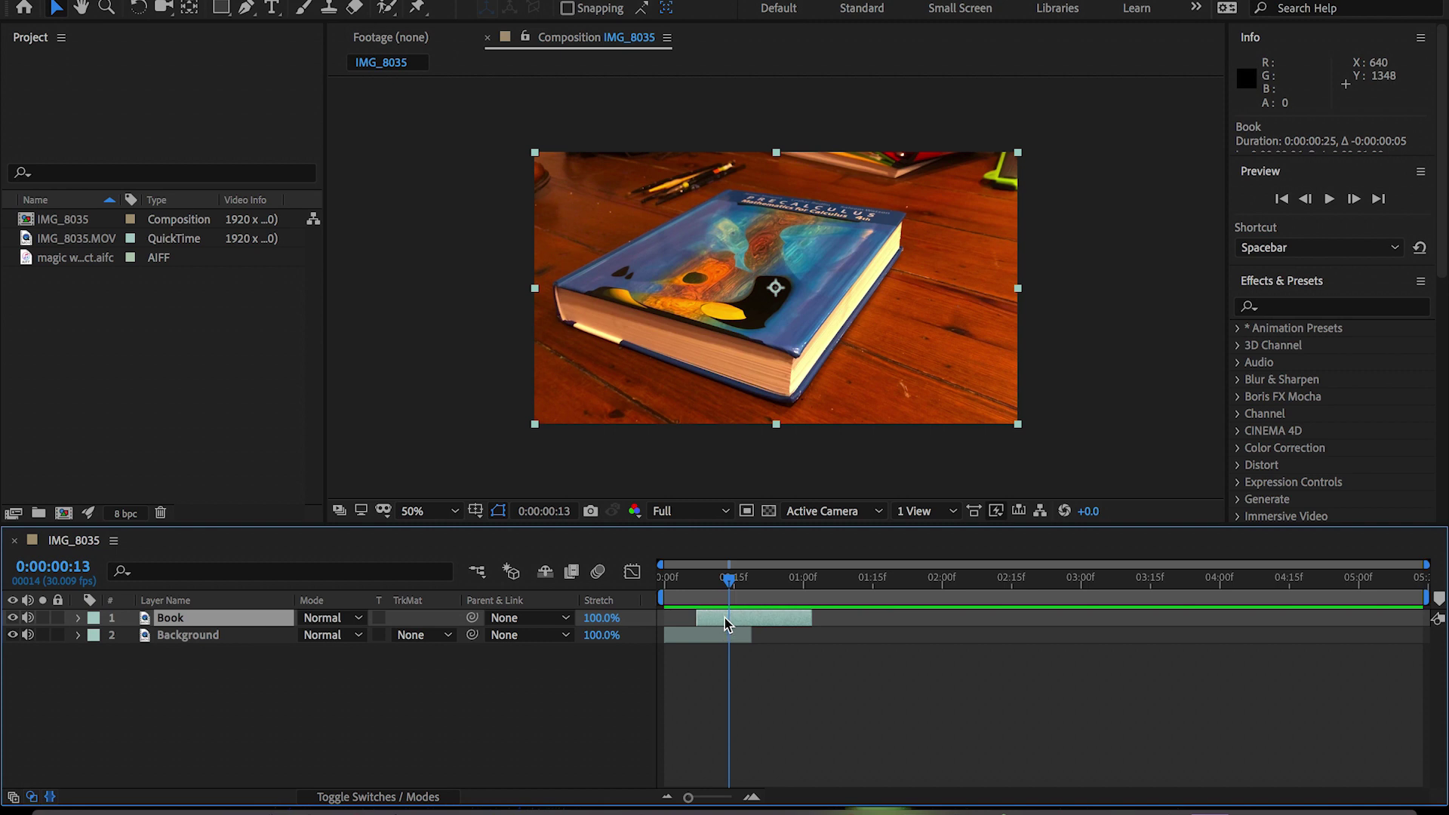
Duplicate Book as 'Disappear' and shift the Book clip later in time.
{"action": "key", "text": "ctrl+d"}
{"action": "type", "text": "Disappear"}
{"action": "key", "text": "Return"}
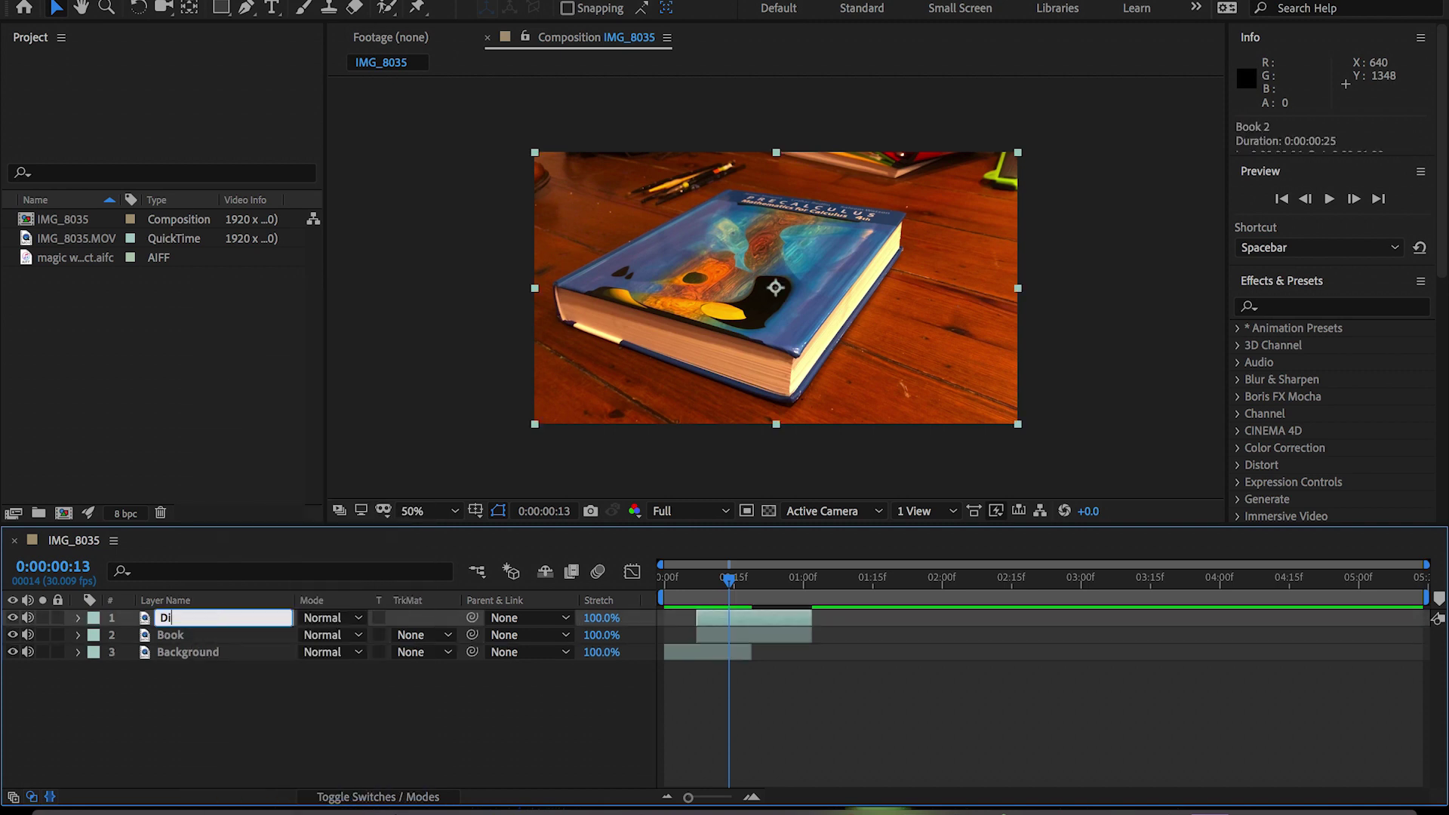
{"action": "key", "text": "Return"}
{"action": "mouse_move", "coordinate": [730, 577]}
{"action": "left_mouse_down"}
{"action": "mouse_move", "coordinate": [663, 578]}
{"action": "mouse_move", "coordinate": [751, 577]}
{"action": "left_mouse_up"}
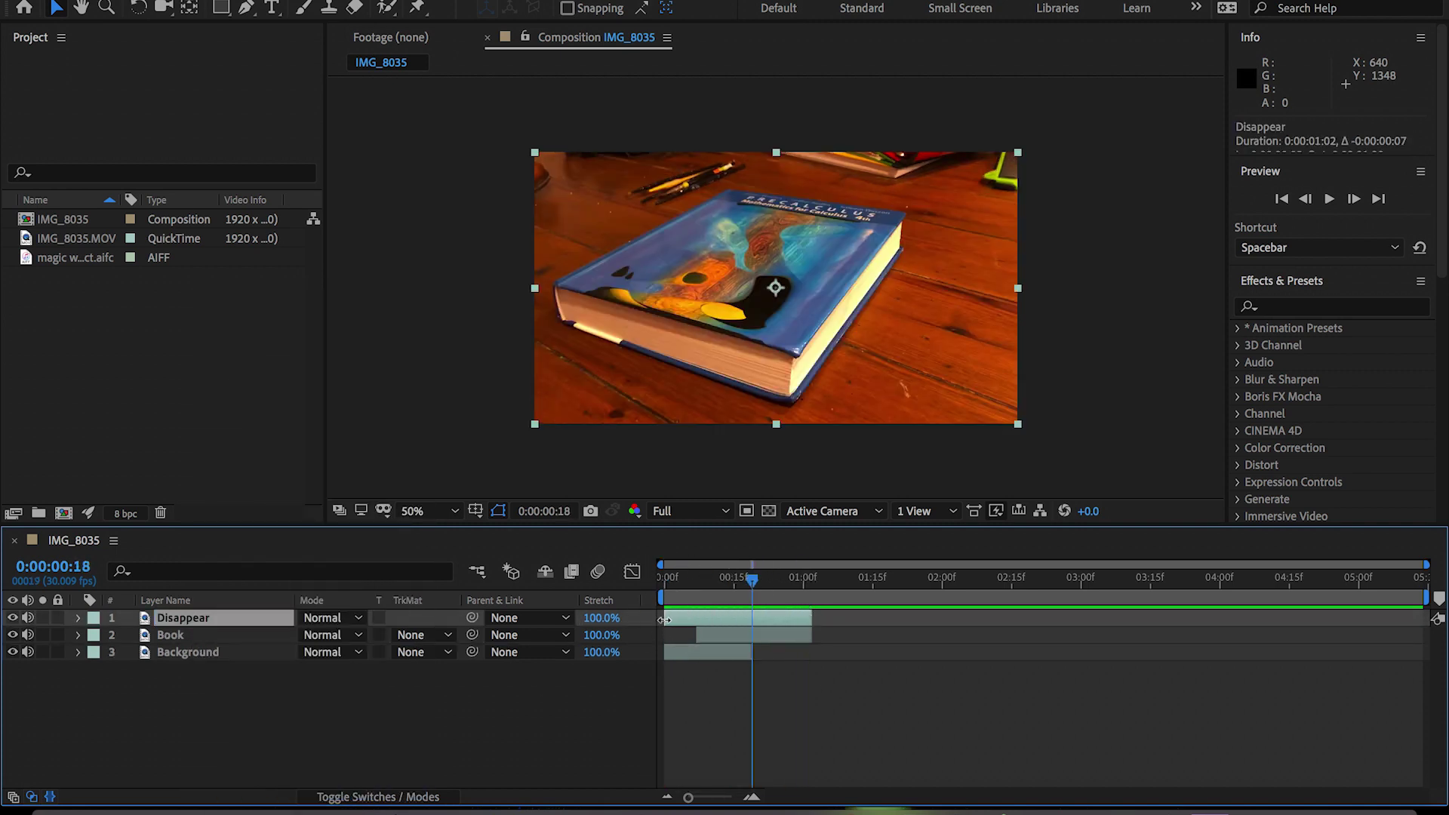
{"action": "left_click_drag", "start_coordinate": [757, 641], "coordinate": [1020, 652]}
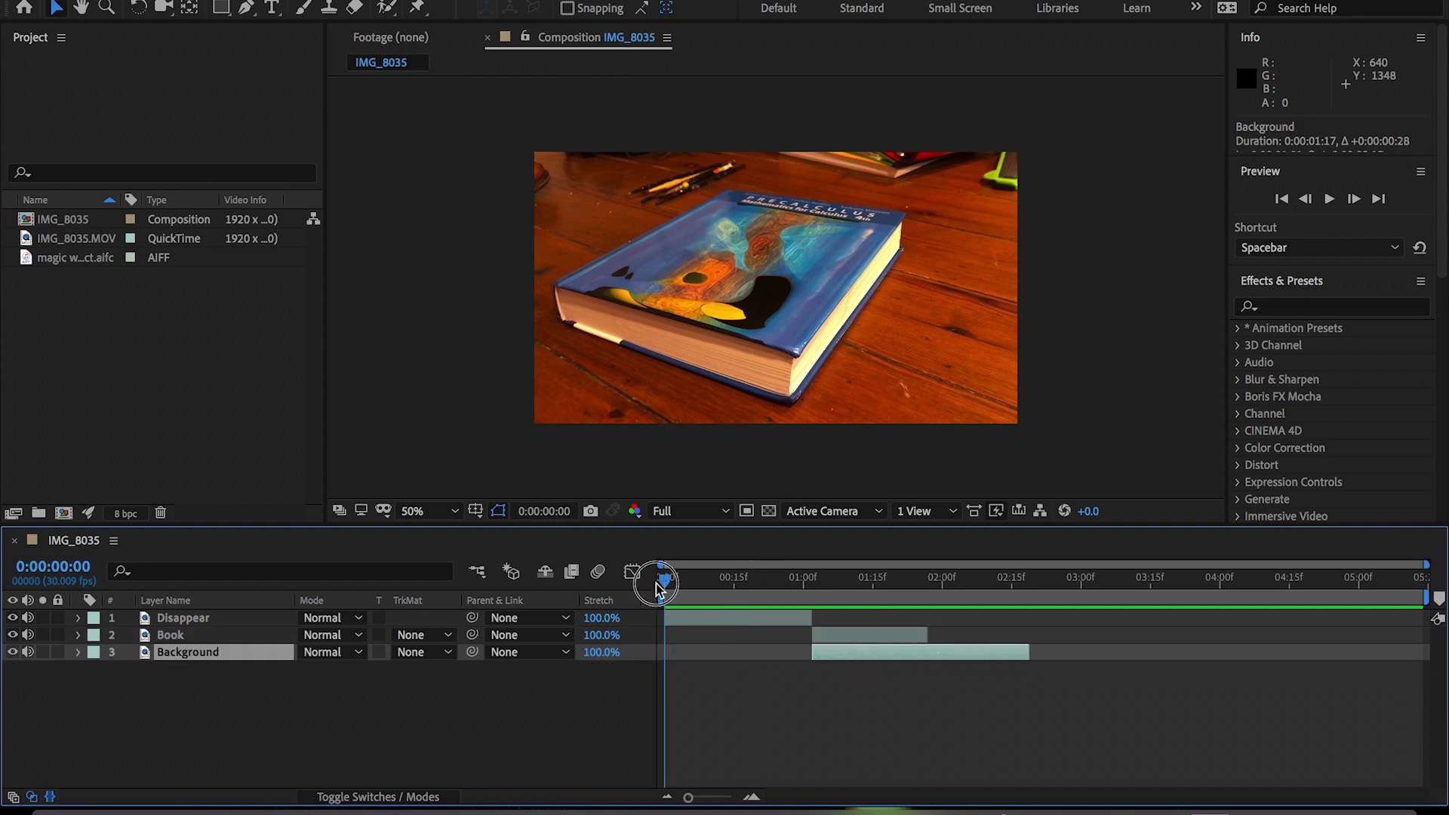
Slide Background to start at one second and trace Mask 1 around the book at 1:10.
{"action": "mouse_move", "coordinate": [657, 580]}
{"action": "left_mouse_down"}
{"action": "mouse_move", "coordinate": [979, 581]}
{"action": "mouse_move", "coordinate": [830, 633]}
{"action": "mouse_move", "coordinate": [851, 634]}
{"action": "left_mouse_up"}
{"action": "left_click", "coordinate": [843, 641]}
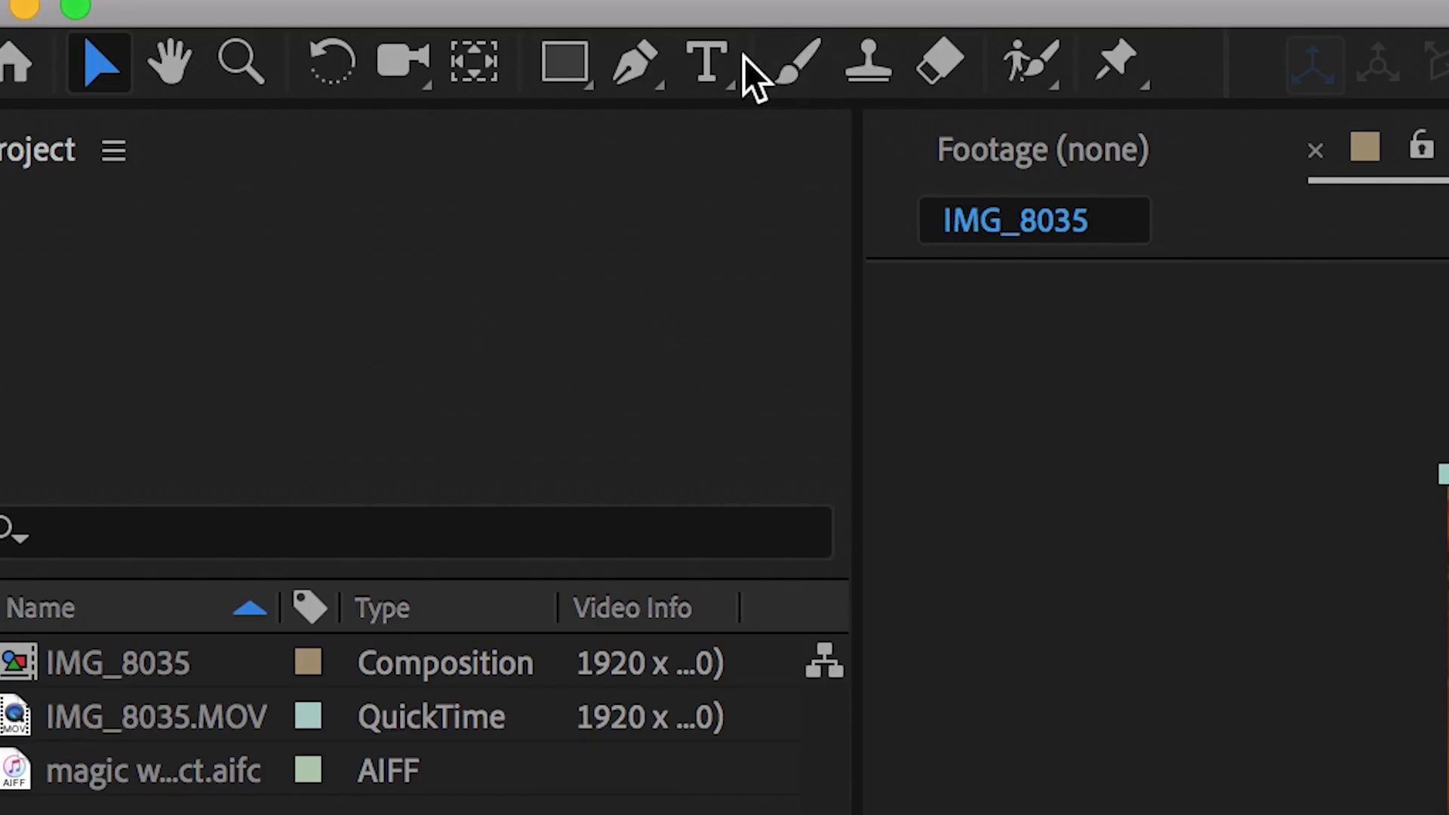
{"action": "left_click", "coordinate": [634, 62]}
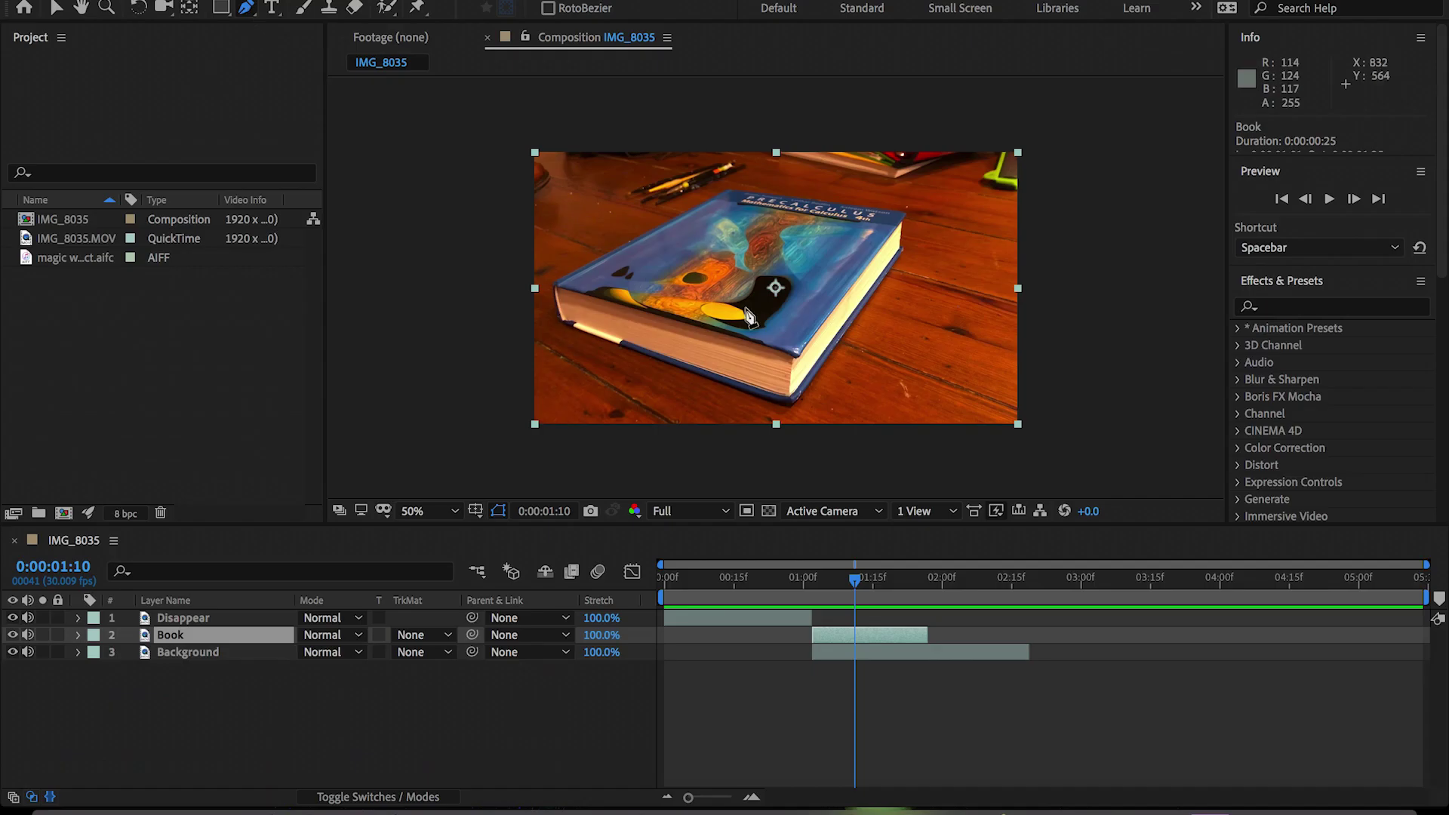
{"action": "left_click", "coordinate": [729, 187]}
{"action": "left_click", "coordinate": [555, 281]}
{"action": "left_click", "coordinate": [904, 211]}
{"action": "left_click", "coordinate": [561, 322]}
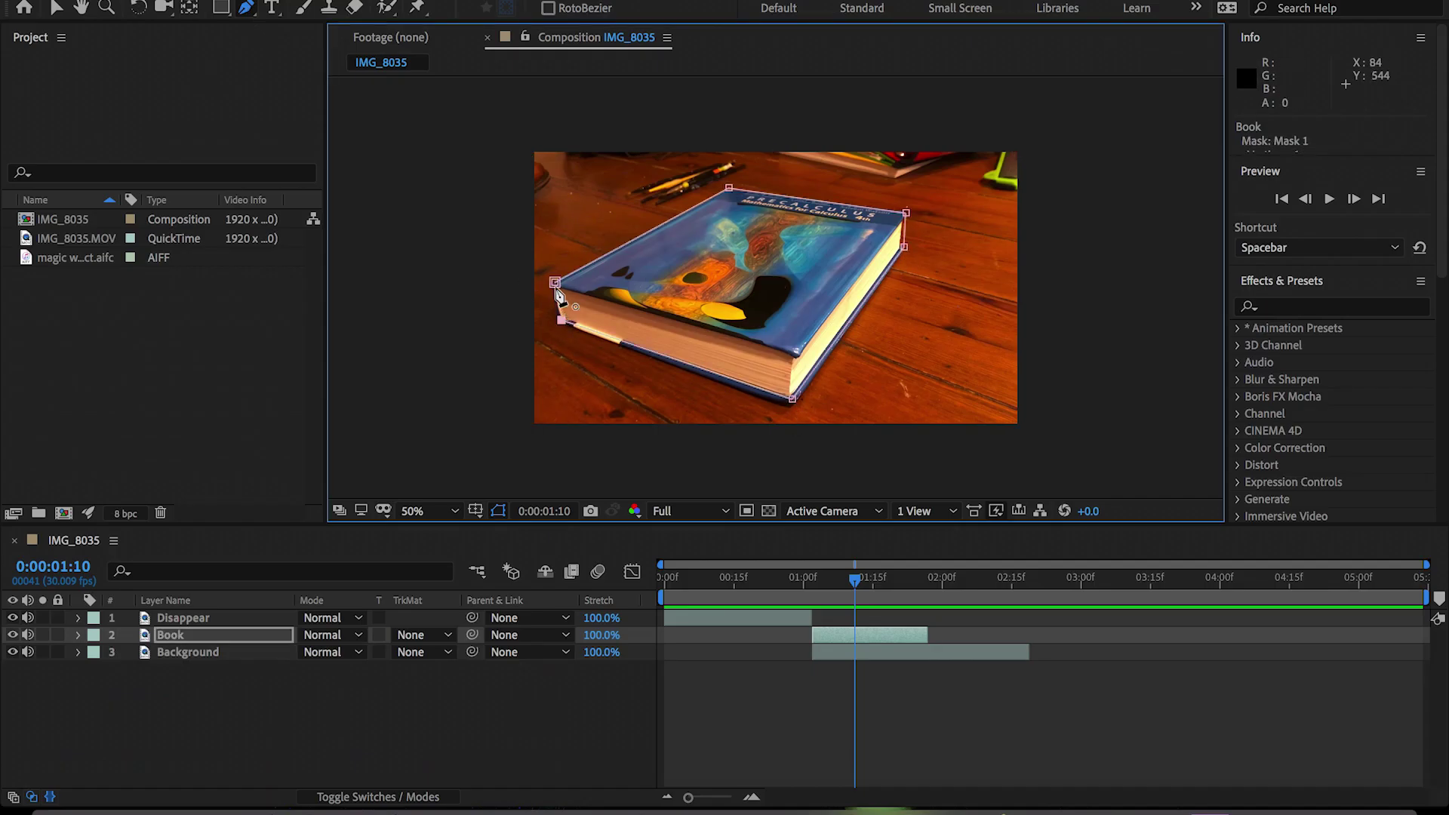
{"action": "left_click_drag", "start_coordinate": [854, 577], "coordinate": [827, 578]}
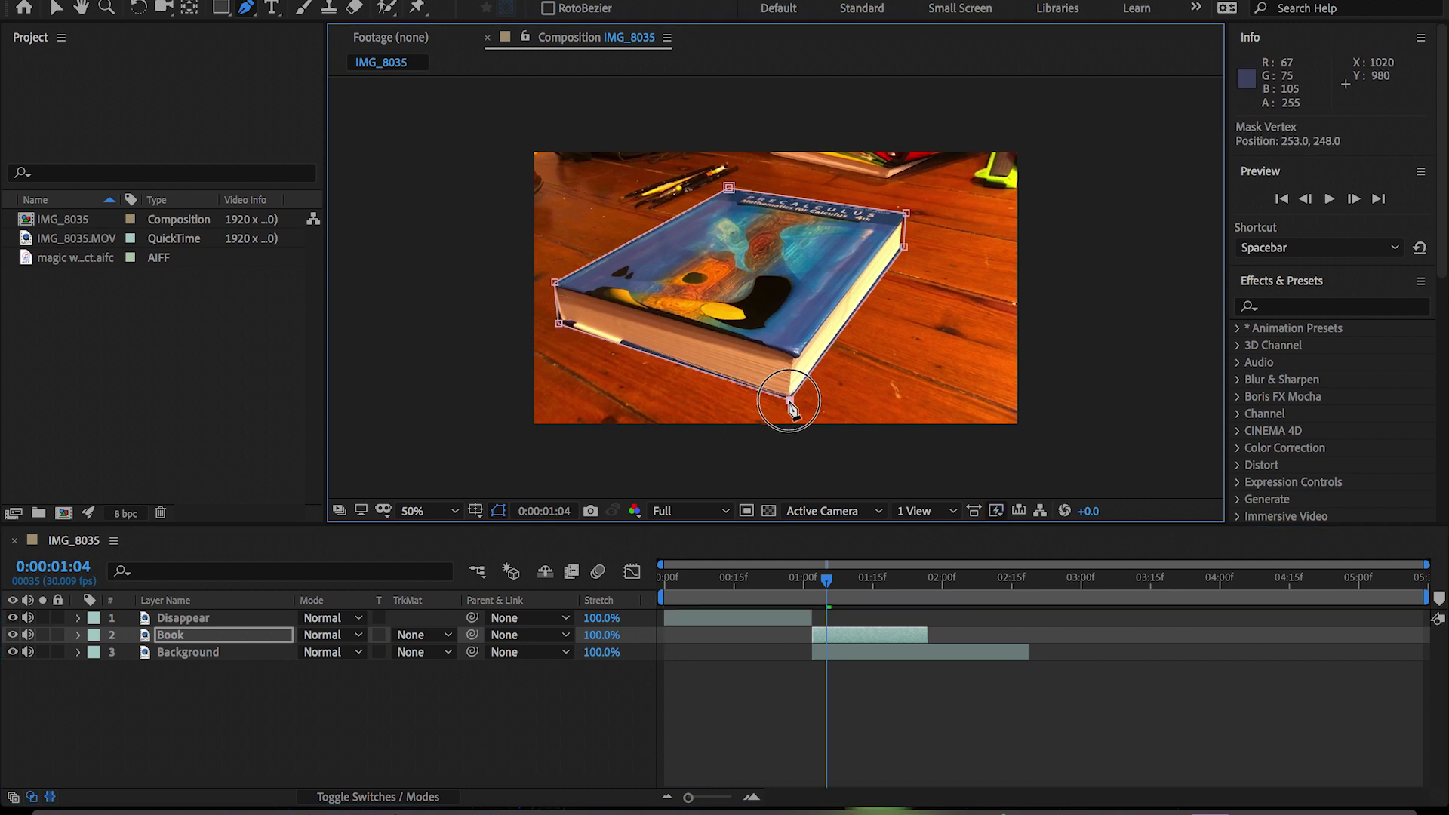
{"action": "left_click", "coordinate": [556, 286]}
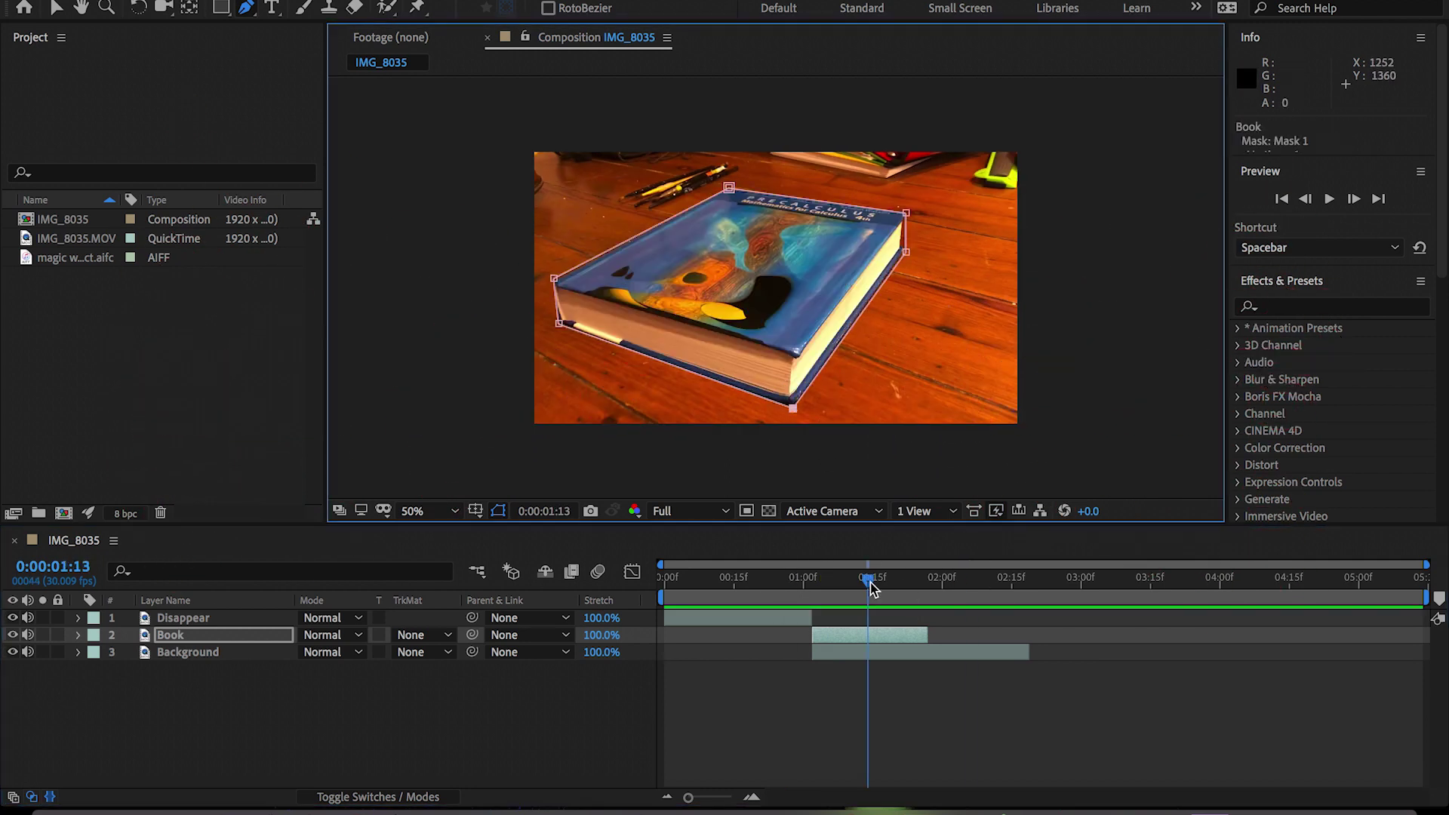
Delete the Disappear layer.
{"action": "left_click_drag", "start_coordinate": [869, 586], "coordinate": [855, 579]}
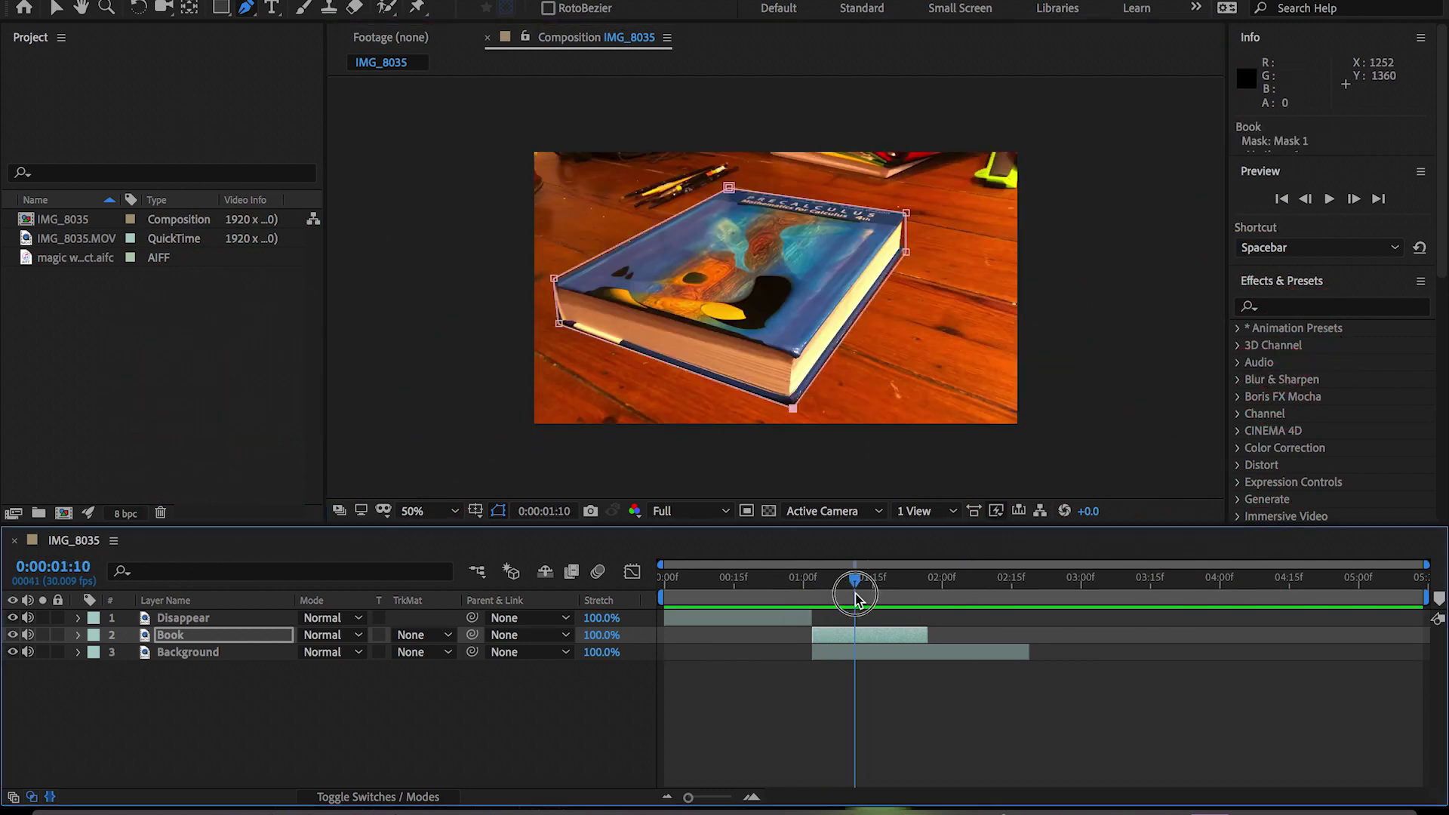
{"action": "left_click", "coordinate": [730, 622]}
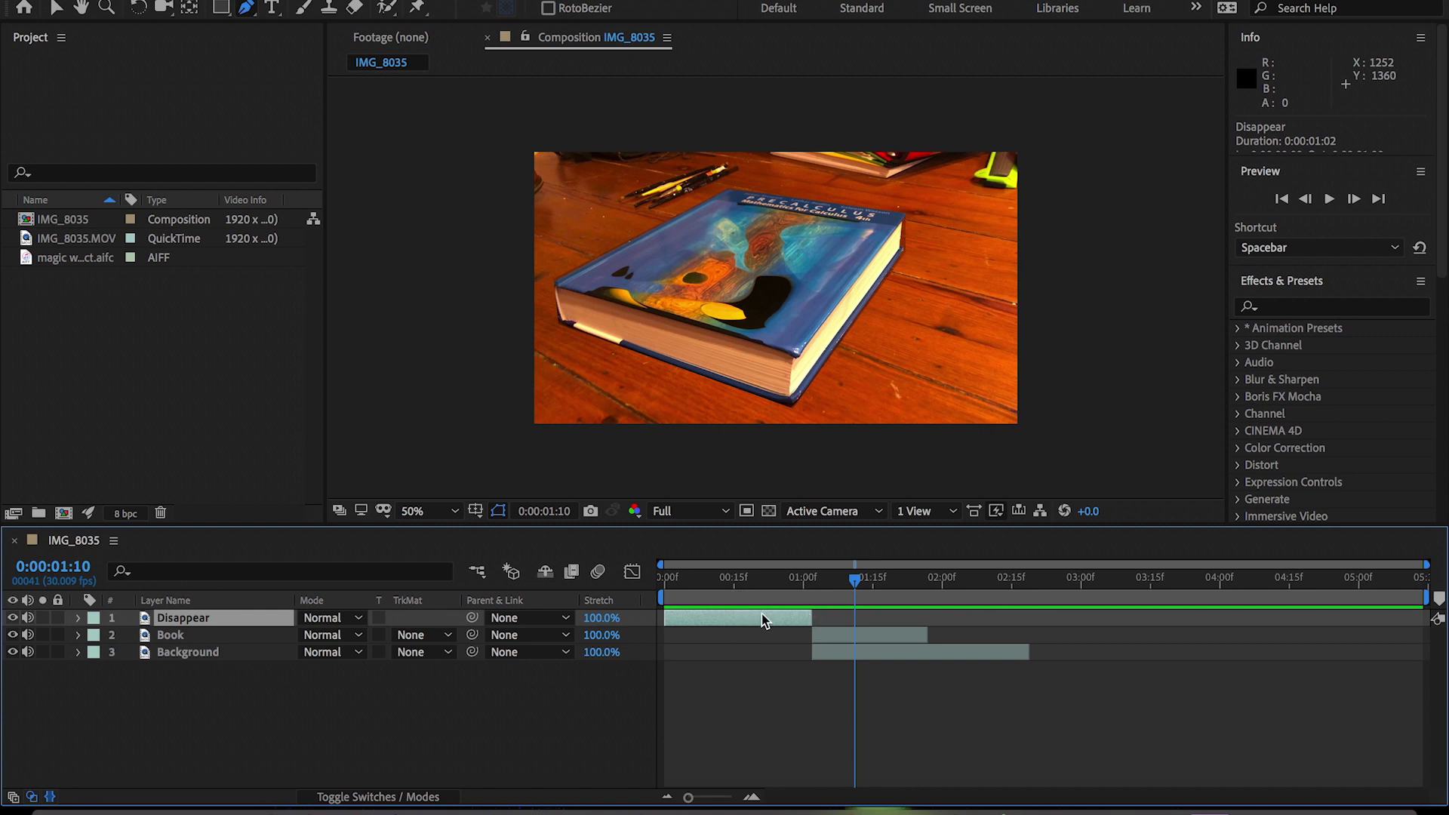
{"action": "key", "text": "Delete"}
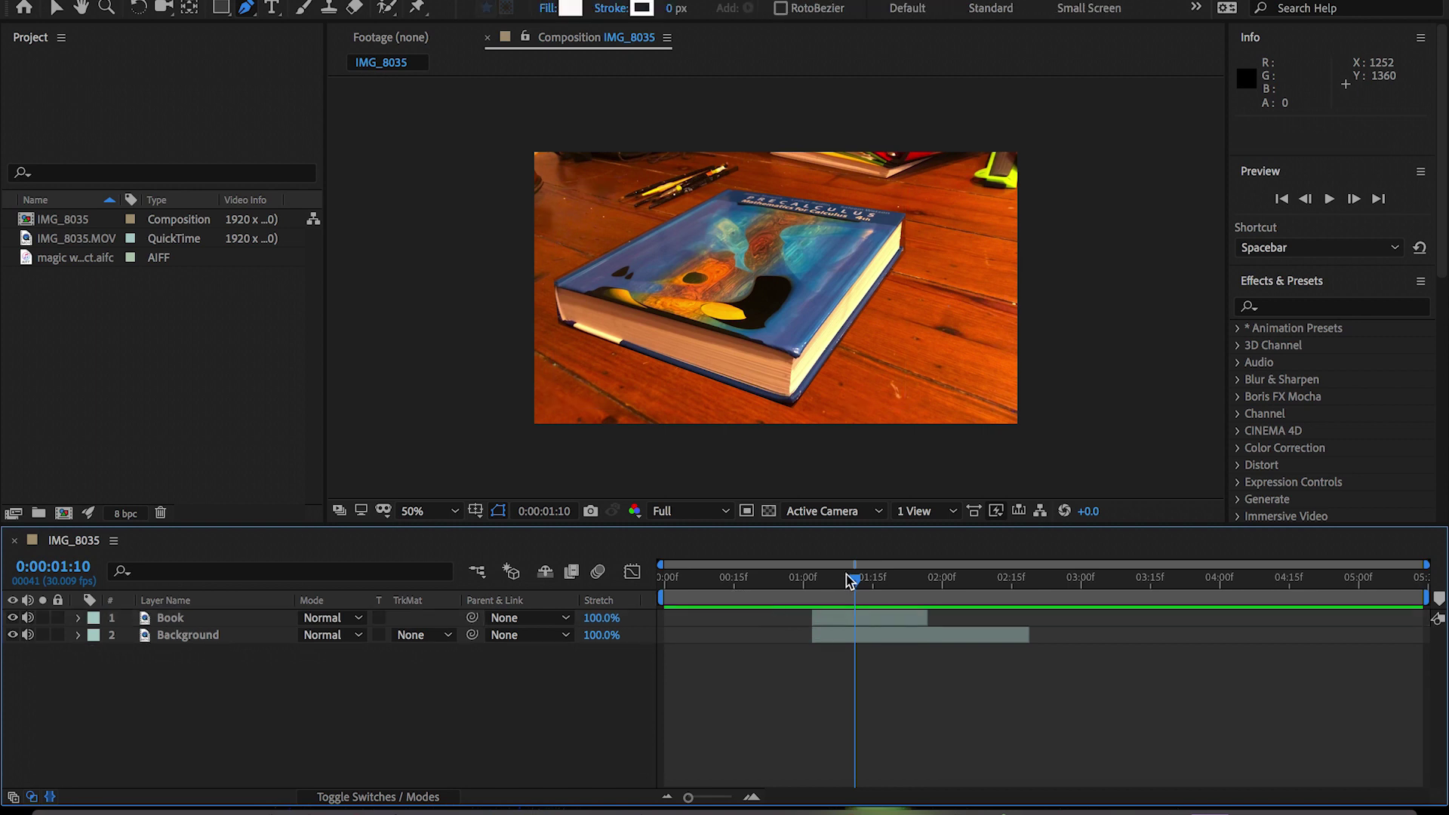
Keyframe Book's Opacity from 100% to 0% so the book fades out.
{"action": "left_click_drag", "start_coordinate": [847, 584], "coordinate": [827, 580]}
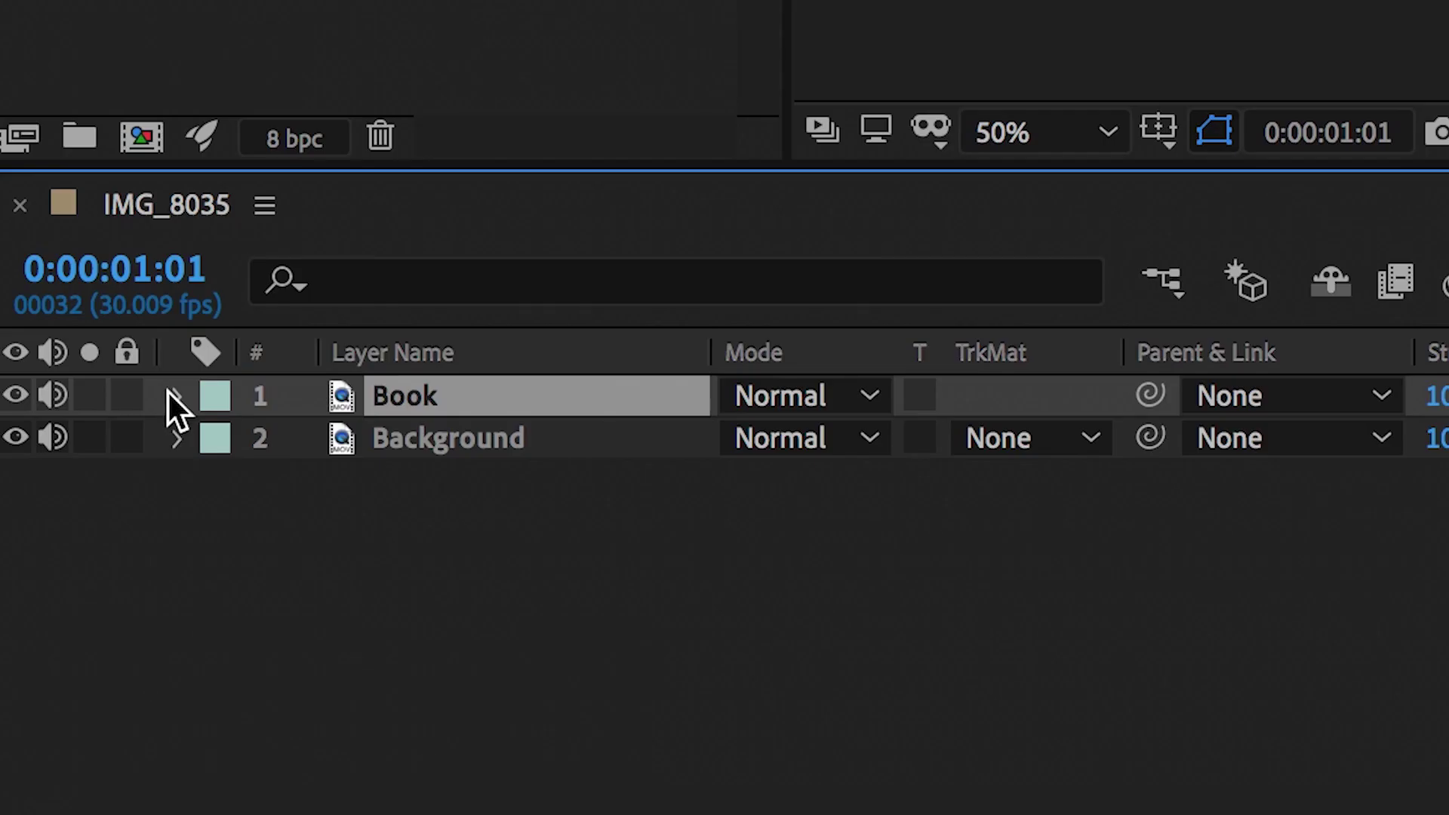
{"action": "left_click", "coordinate": [172, 397]}
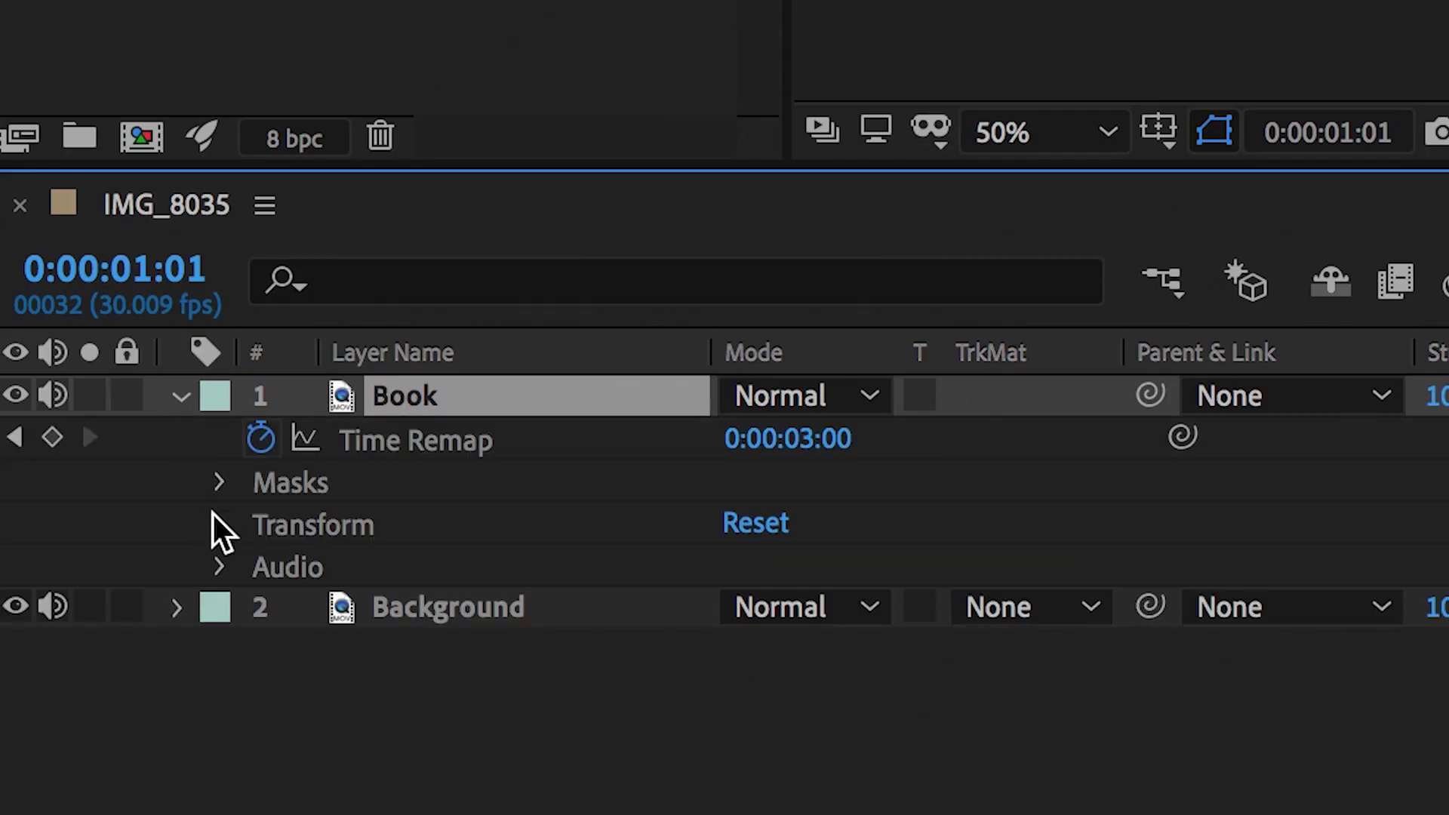
{"action": "left_click", "coordinate": [215, 487]}
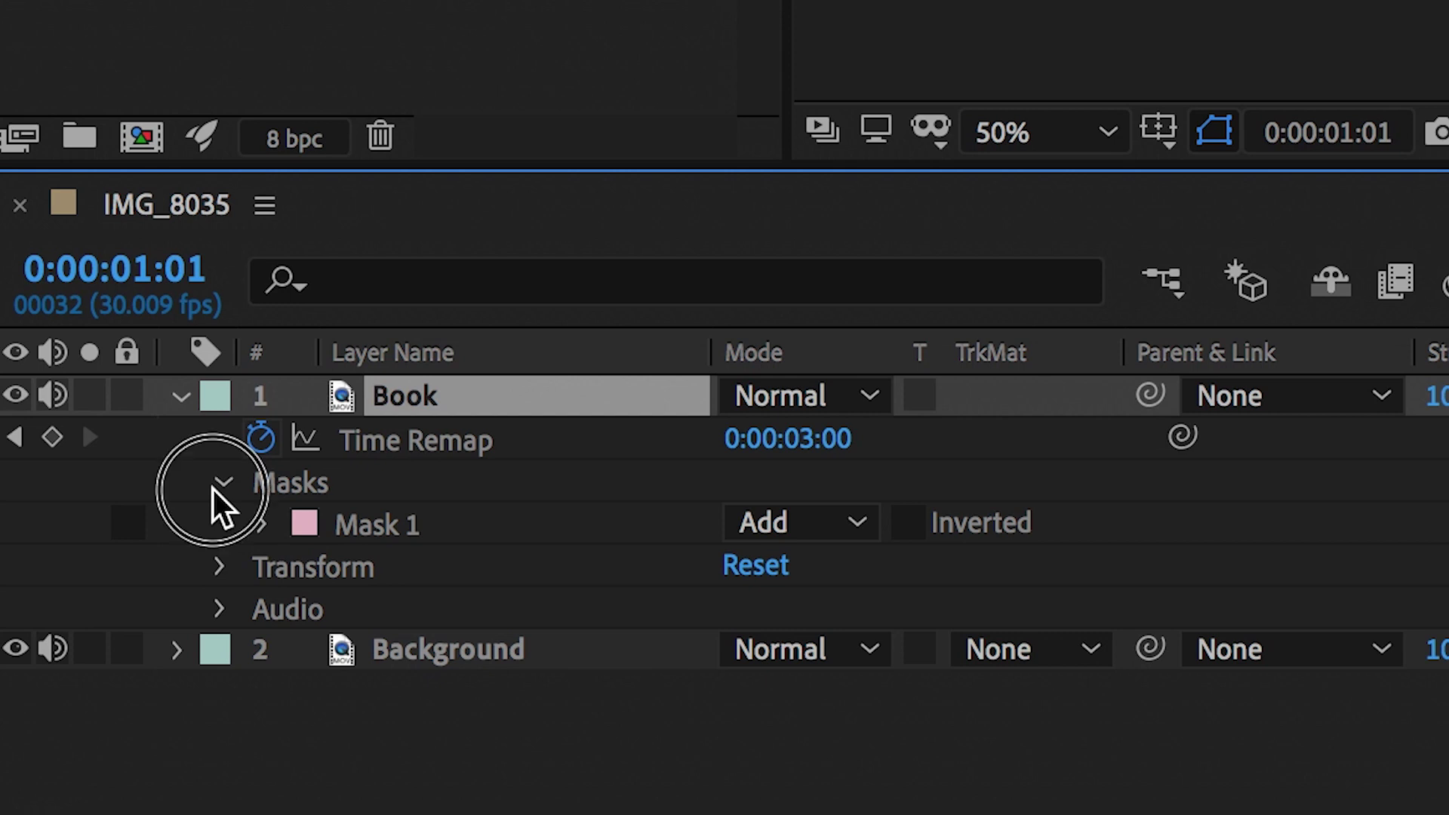
{"action": "left_click", "coordinate": [215, 486]}
{"action": "left_click", "coordinate": [218, 526]}
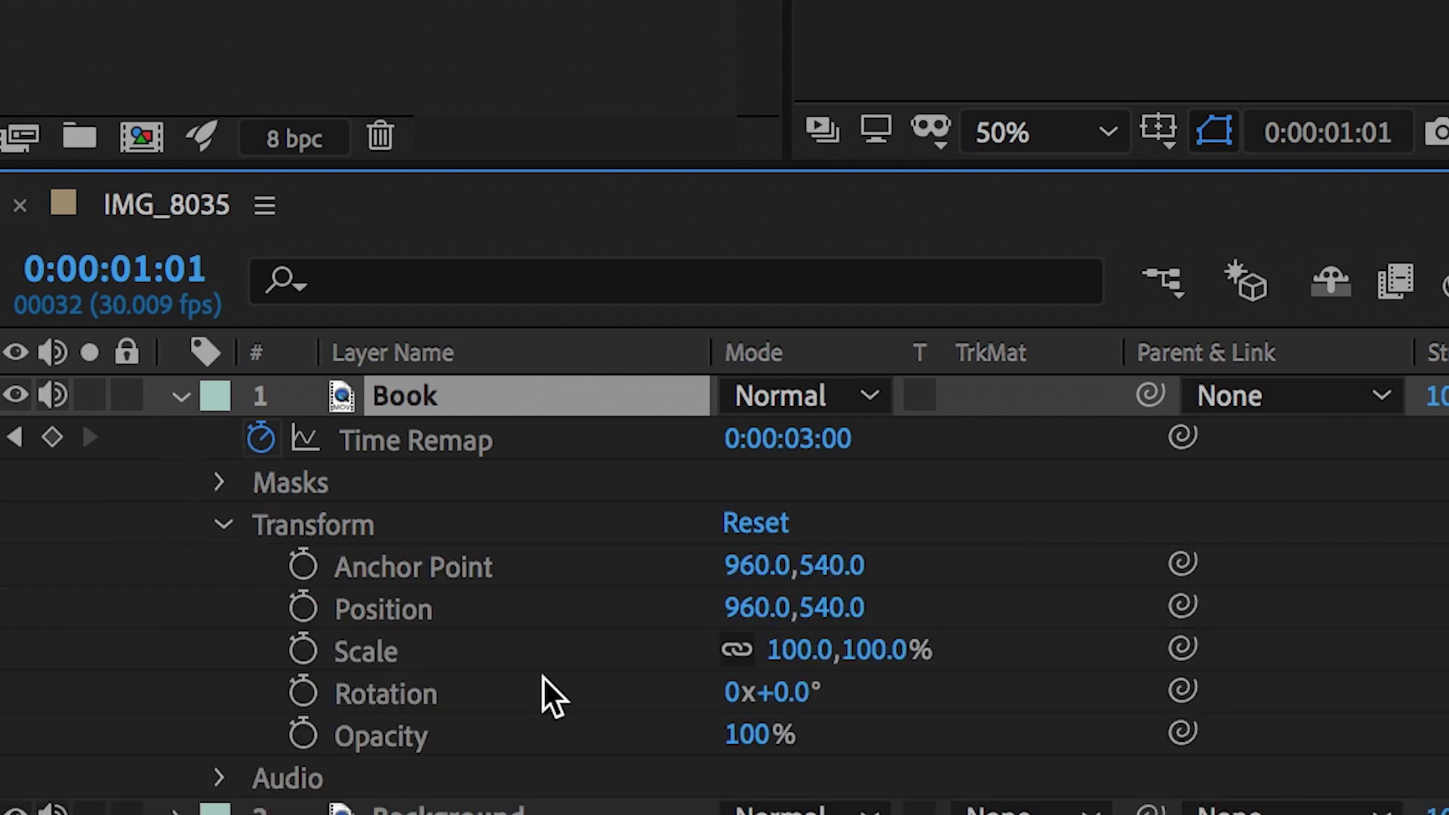
{"action": "scroll", "coordinate": [544, 695], "scroll_direction": "down", "scroll_amount": 1}
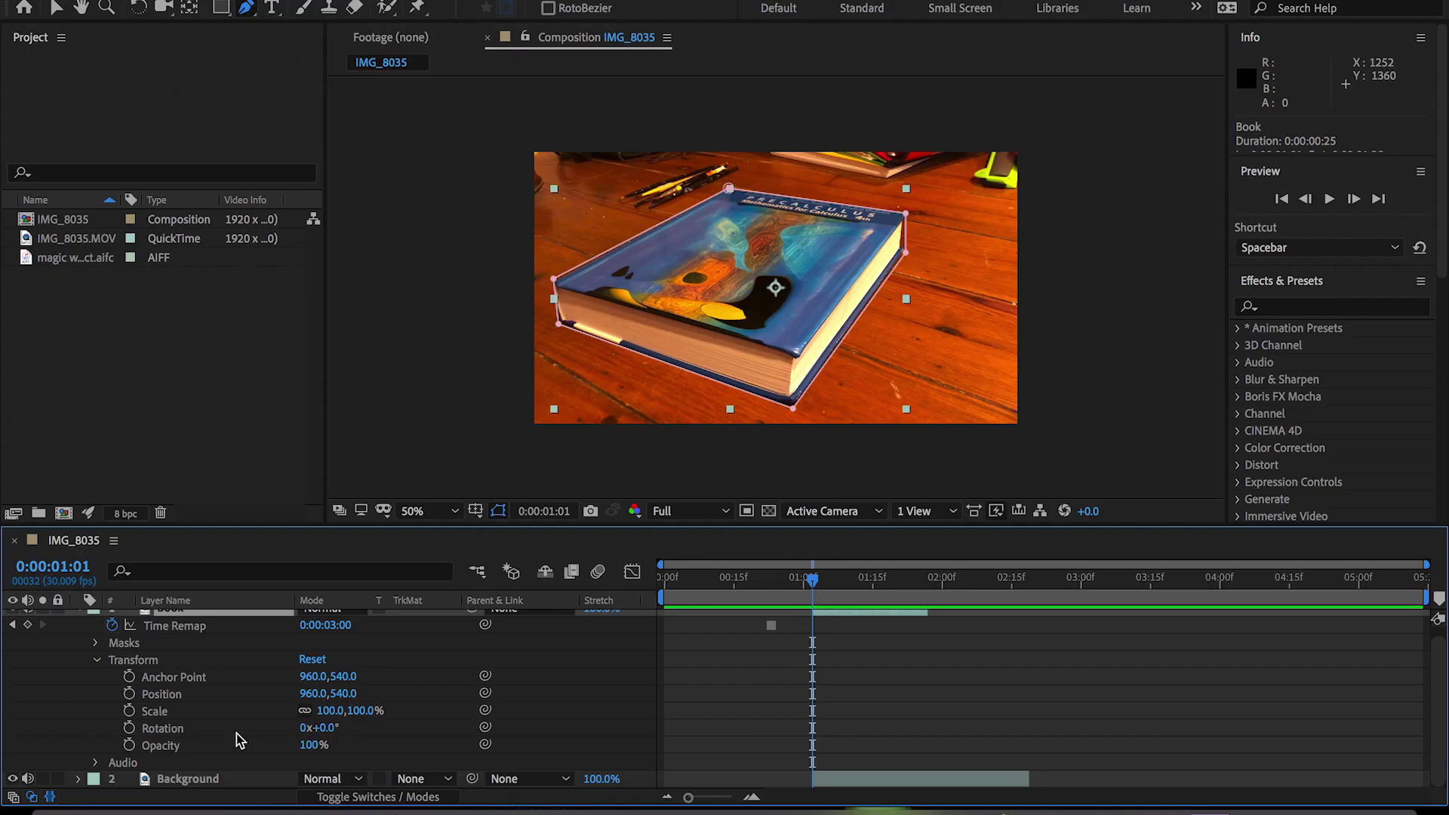
{"action": "left_click", "coordinate": [129, 745]}
{"action": "left_click_drag", "start_coordinate": [812, 579], "coordinate": [917, 579]}
{"action": "left_click_drag", "start_coordinate": [307, 745], "coordinate": [136, 733]}
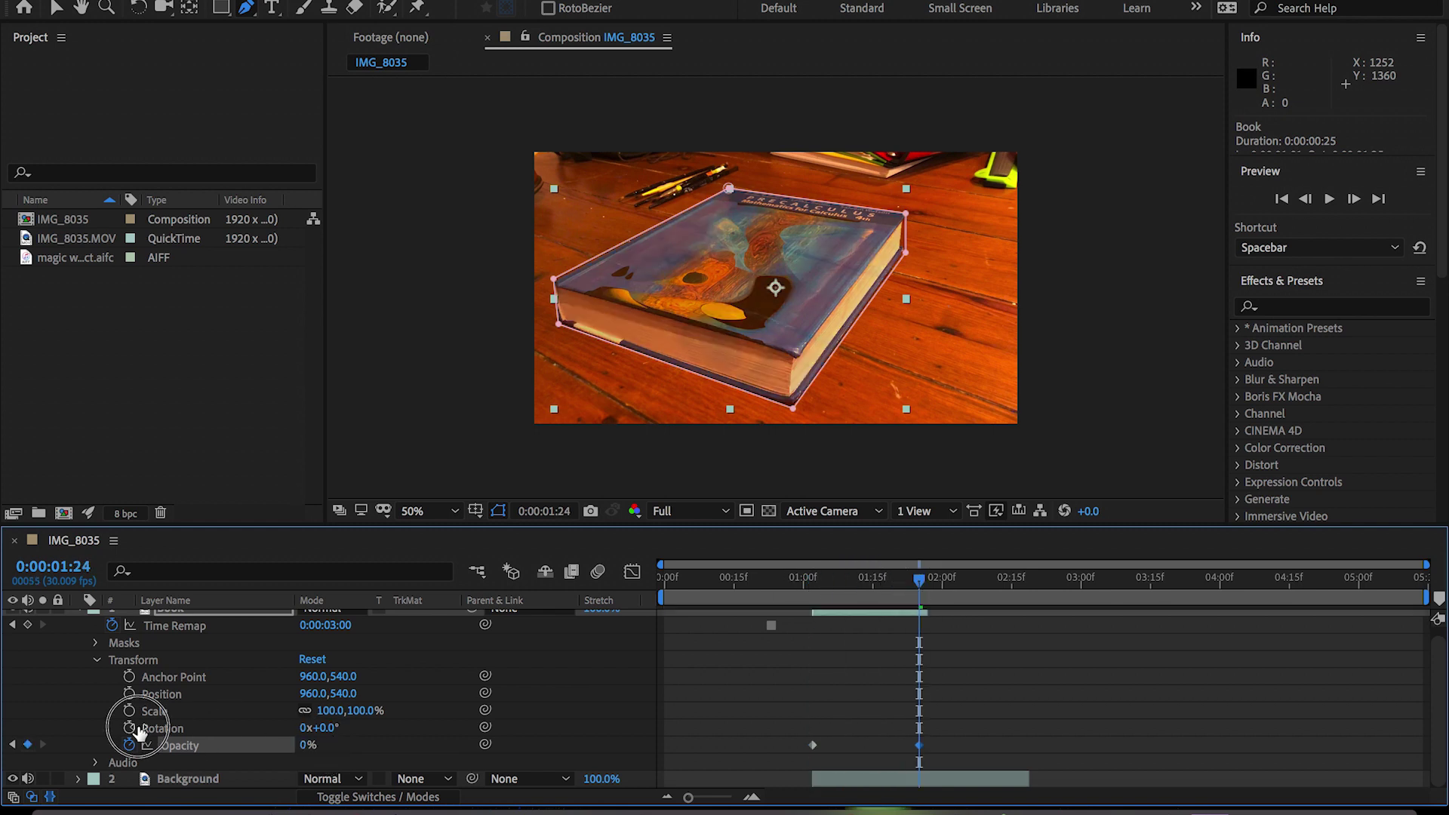
{"action": "scroll", "coordinate": [891, 698], "scroll_direction": "up", "scroll_amount": 1}
{"action": "mouse_move", "coordinate": [918, 579]}
{"action": "left_mouse_down"}
{"action": "mouse_move", "coordinate": [611, 588]}
{"action": "mouse_move", "coordinate": [904, 580]}
{"action": "mouse_move", "coordinate": [736, 619]}
{"action": "mouse_move", "coordinate": [768, 618]}
{"action": "left_mouse_up"}
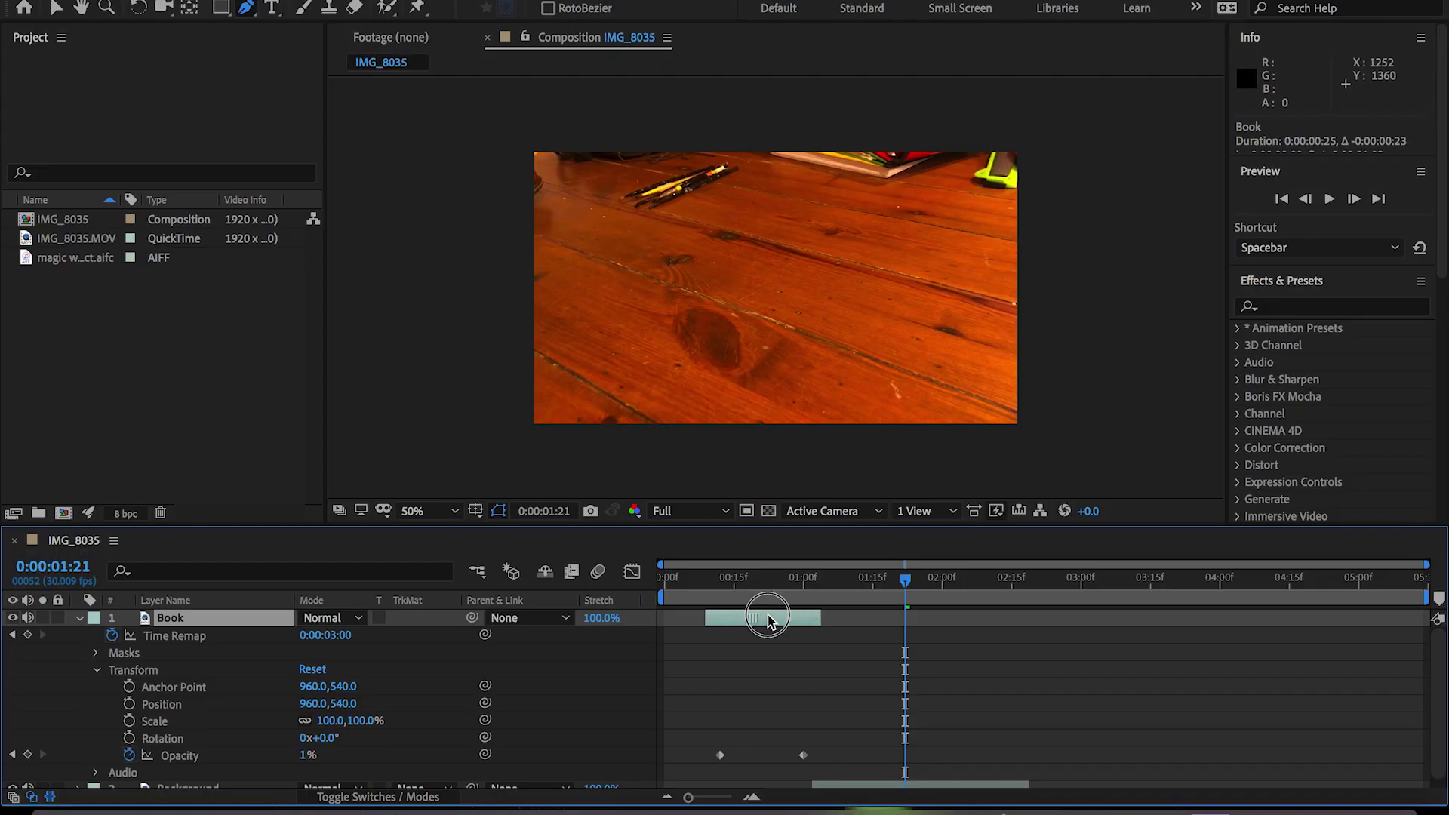
Move the Book clip earlier and return to the start of the composition.
{"action": "left_click_drag", "start_coordinate": [769, 619], "coordinate": [710, 619]}
{"action": "left_click", "coordinate": [79, 617]}
{"action": "left_click", "coordinate": [108, 634]}
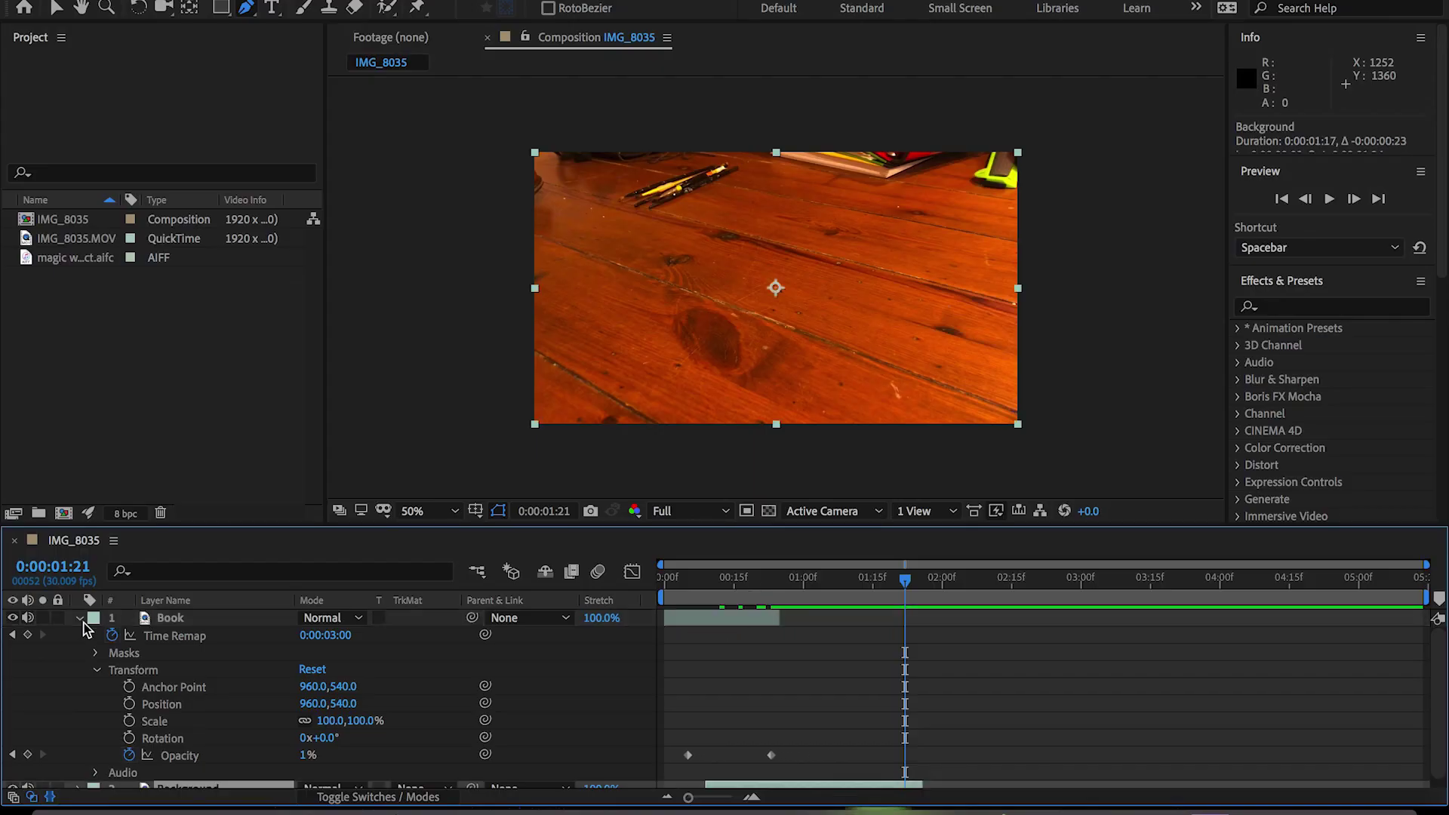
{"action": "left_click_drag", "start_coordinate": [902, 584], "coordinate": [669, 577]}
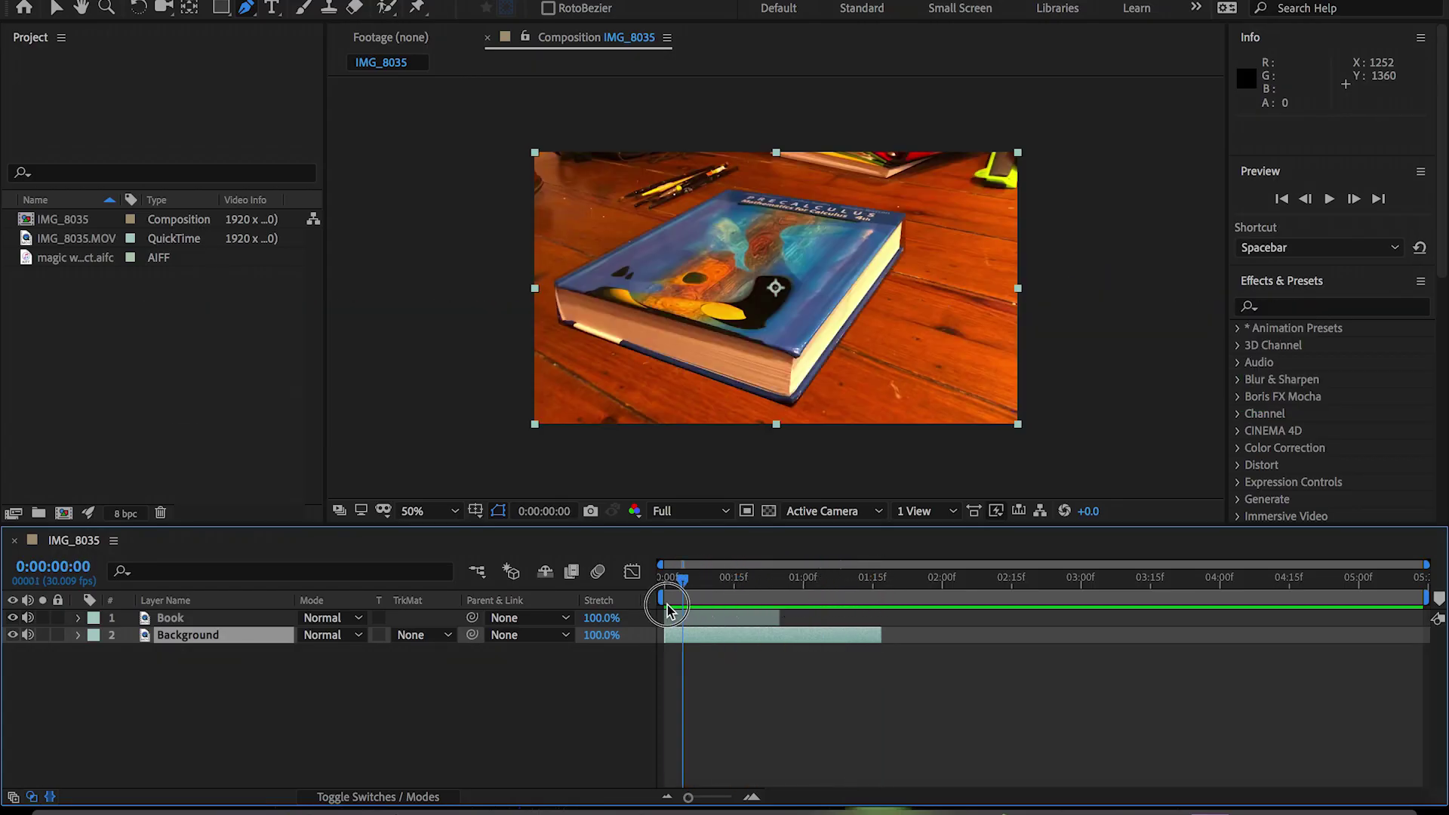
Add a black solid named 'Particles' and trim it to a short duration.
{"action": "left_click", "coordinate": [337, 706]}
{"action": "right_click", "coordinate": [338, 706]}
{"action": "mouse_move", "coordinate": [453, 589]}
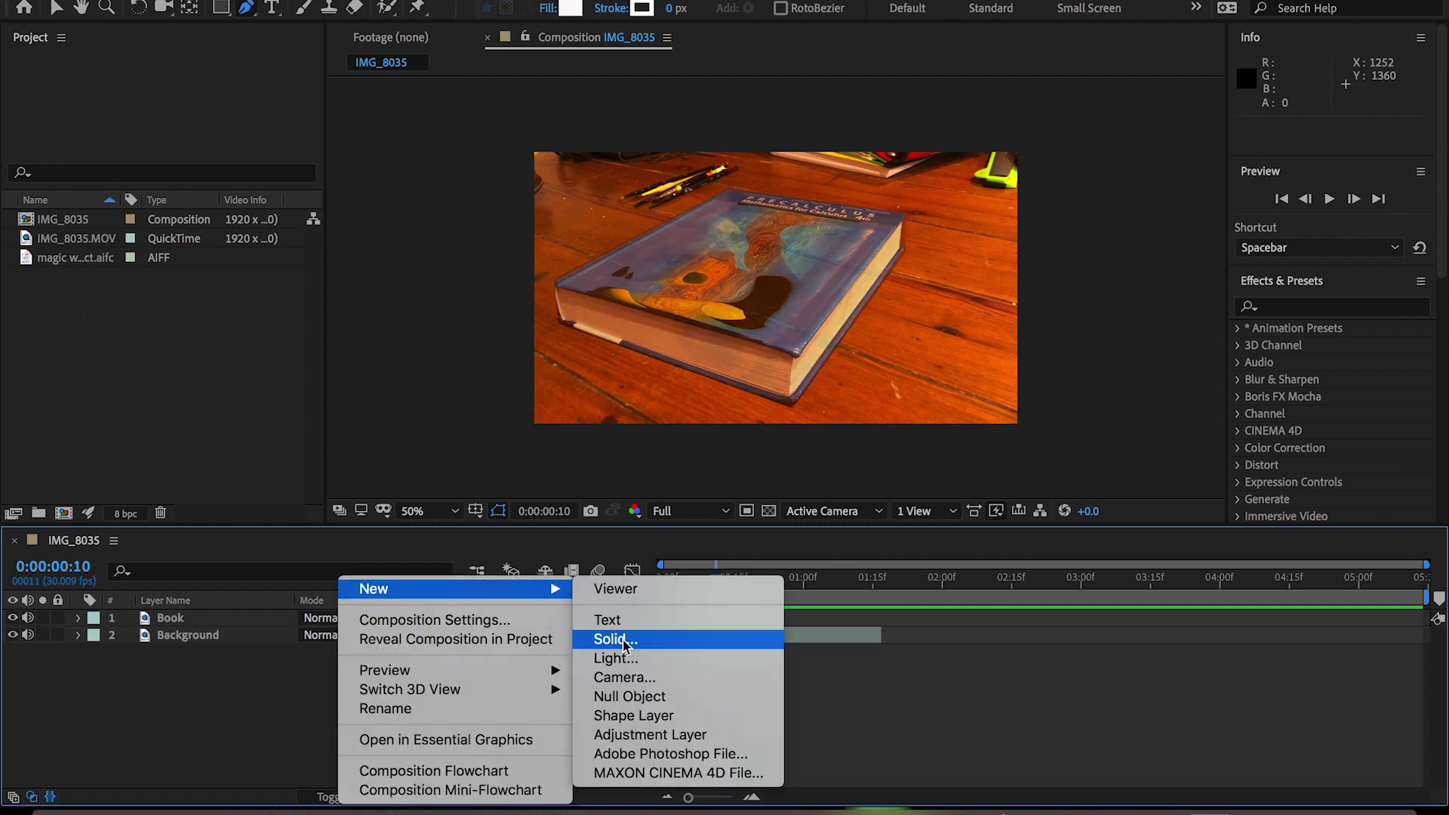
{"action": "left_click", "coordinate": [623, 640]}
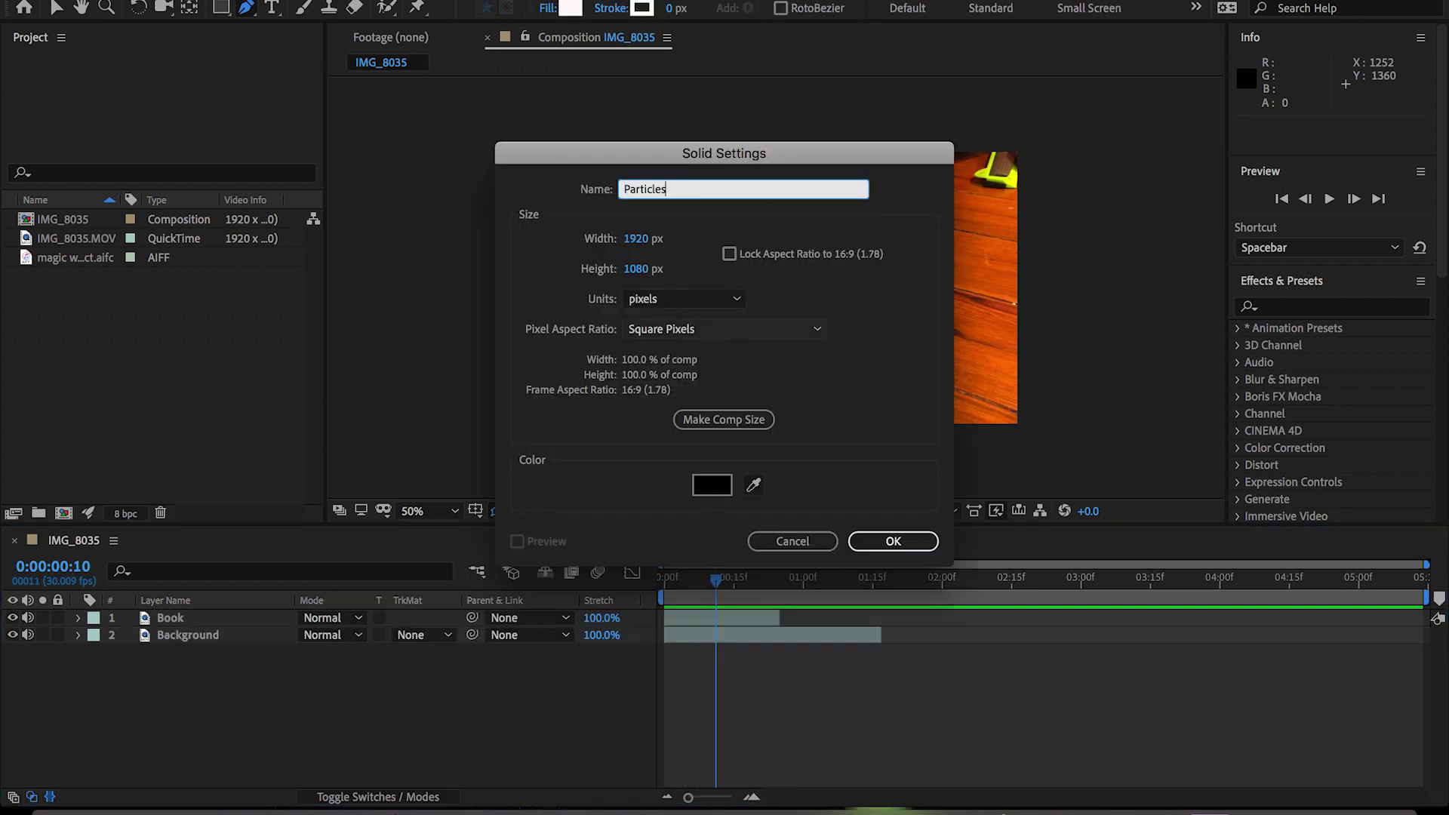
{"action": "left_click", "coordinate": [893, 541]}
{"action": "left_click_drag", "start_coordinate": [664, 618], "coordinate": [702, 618]}
{"action": "left_click_drag", "start_coordinate": [1425, 618], "coordinate": [867, 621]}
{"action": "left_click", "coordinate": [654, 579]}
Apply CC Particle World to the Particles layer and set Birth Rate to 0.8.
{"action": "left_click", "coordinate": [1286, 307]}
{"action": "type", "text": "pa"}
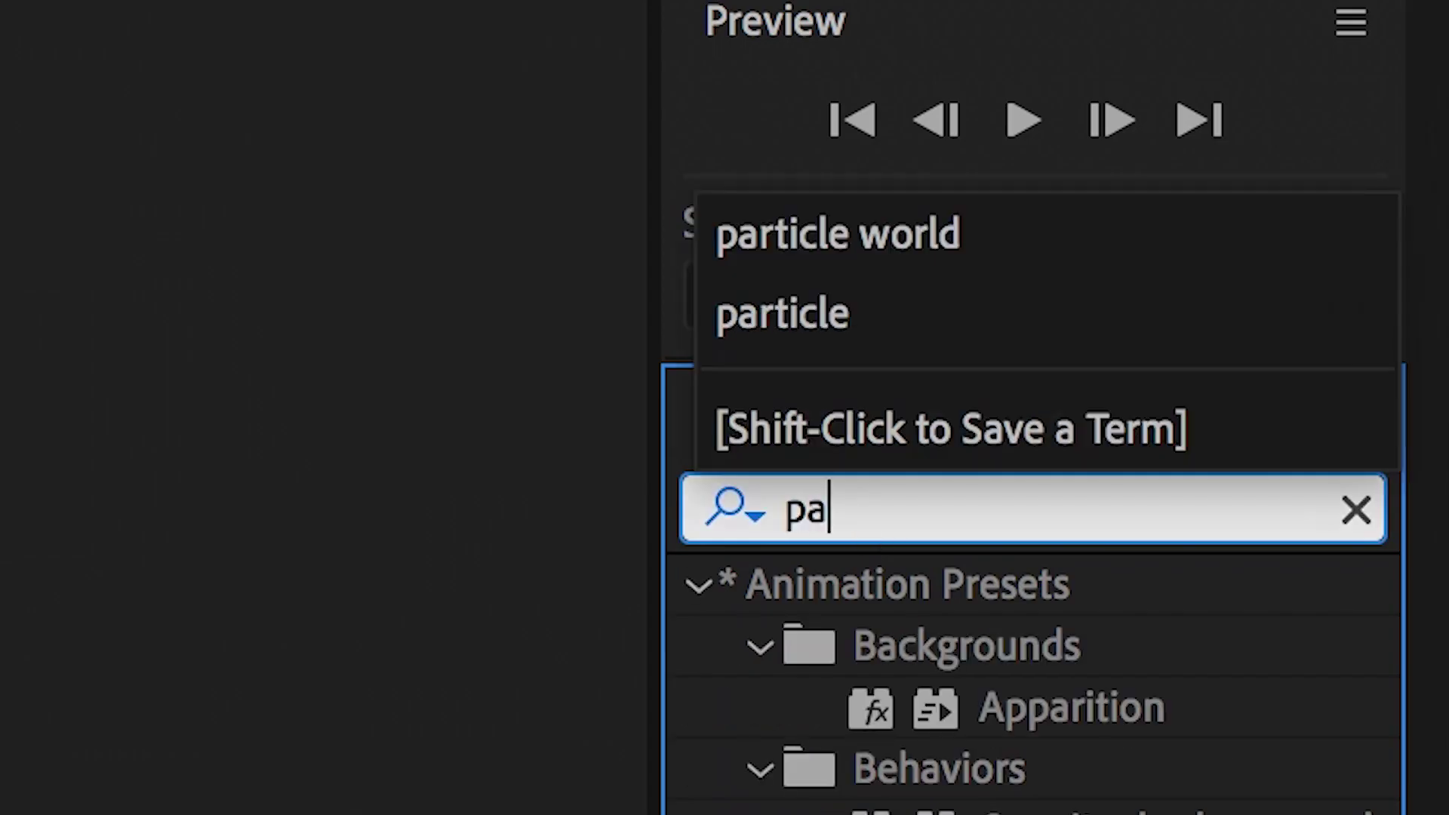
{"action": "type", "text": "rticle"}
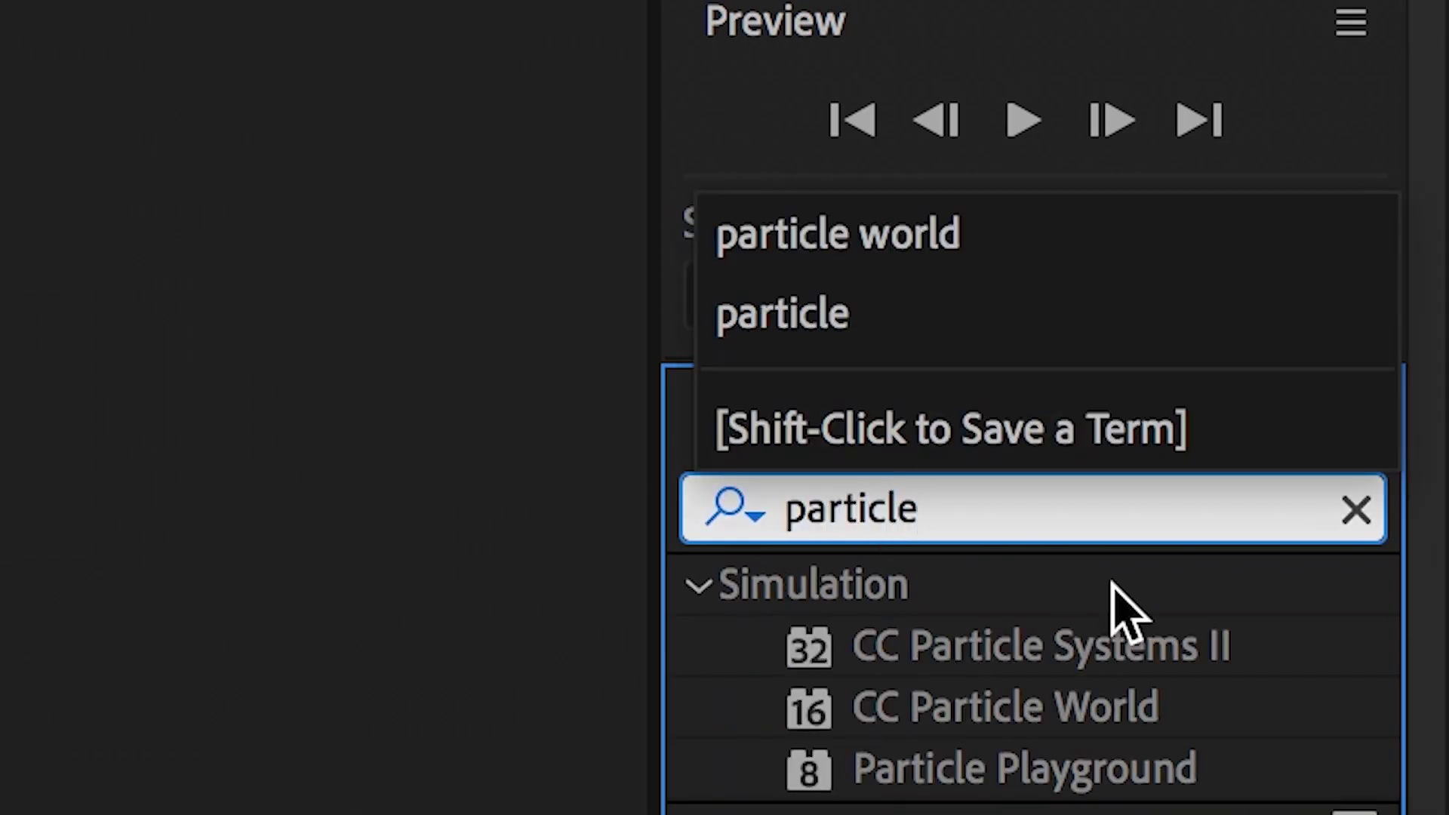
{"action": "left_click", "coordinate": [1035, 713]}
{"action": "left_click_drag", "start_coordinate": [1333, 364], "coordinate": [240, 627]}
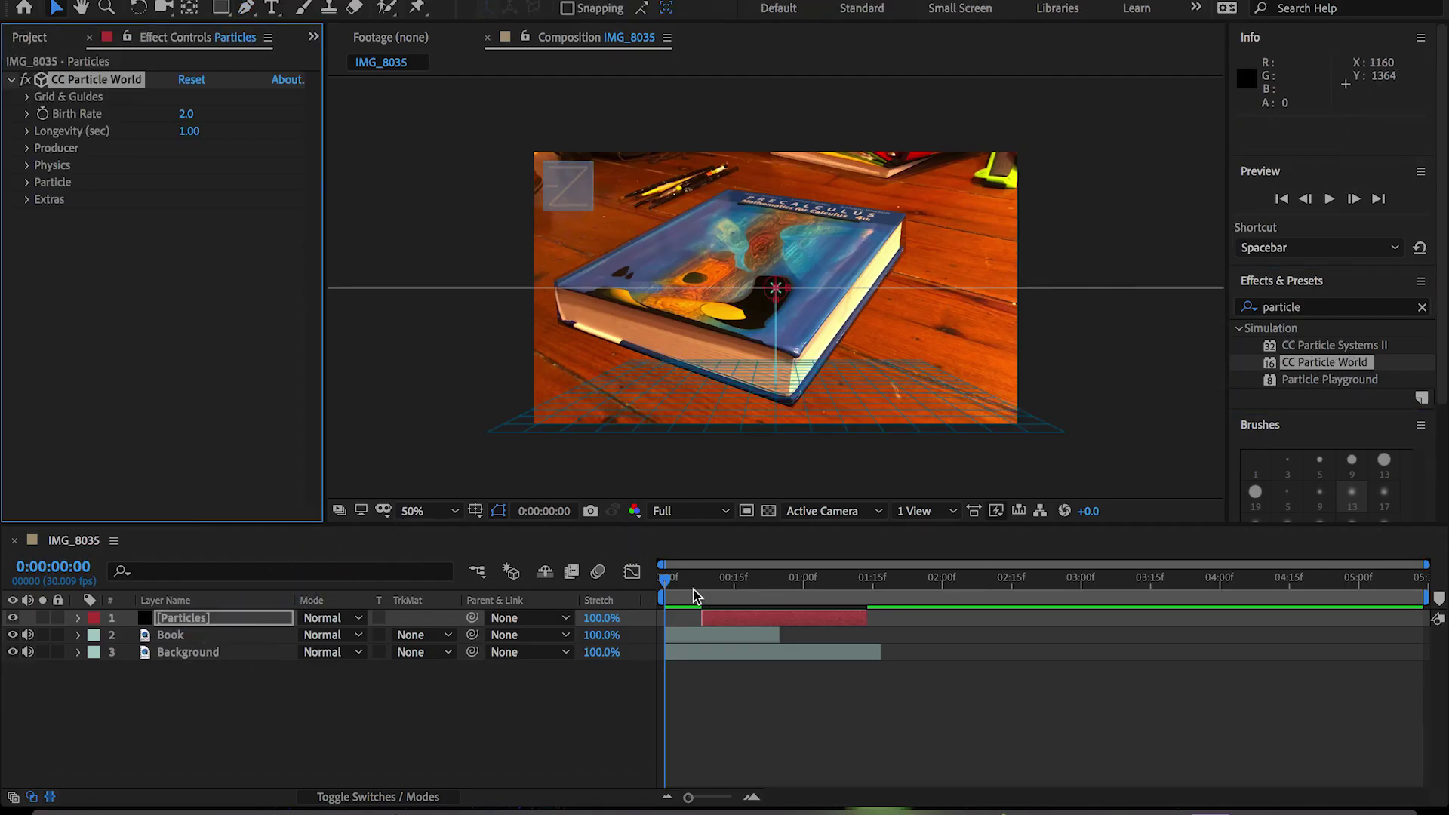
{"action": "mouse_move", "coordinate": [185, 114]}
{"action": "left_mouse_down"}
{"action": "mouse_move", "coordinate": [188, 190]}
{"action": "mouse_move", "coordinate": [238, 240]}
{"action": "mouse_move", "coordinate": [236, 196]}
{"action": "mouse_move", "coordinate": [201, 195]}
{"action": "left_mouse_up"}
Enlarge the particle emitter's radius and set Gravity to 0.
{"action": "left_click", "coordinate": [55, 148]}
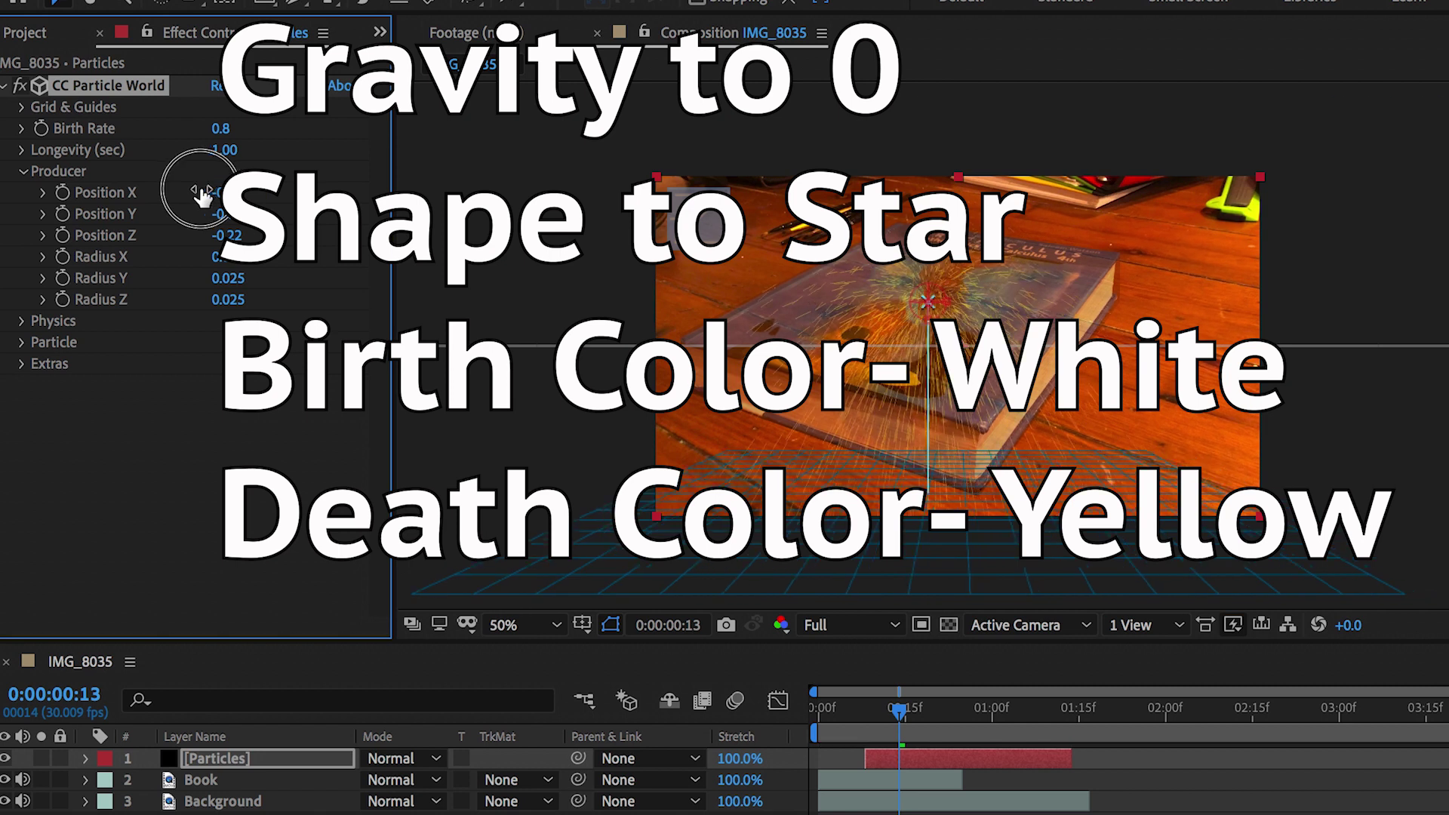
{"action": "left_click_drag", "start_coordinate": [241, 268], "coordinate": [267, 268]}
{"action": "left_click", "coordinate": [22, 171]}
{"action": "left_click", "coordinate": [22, 194]}
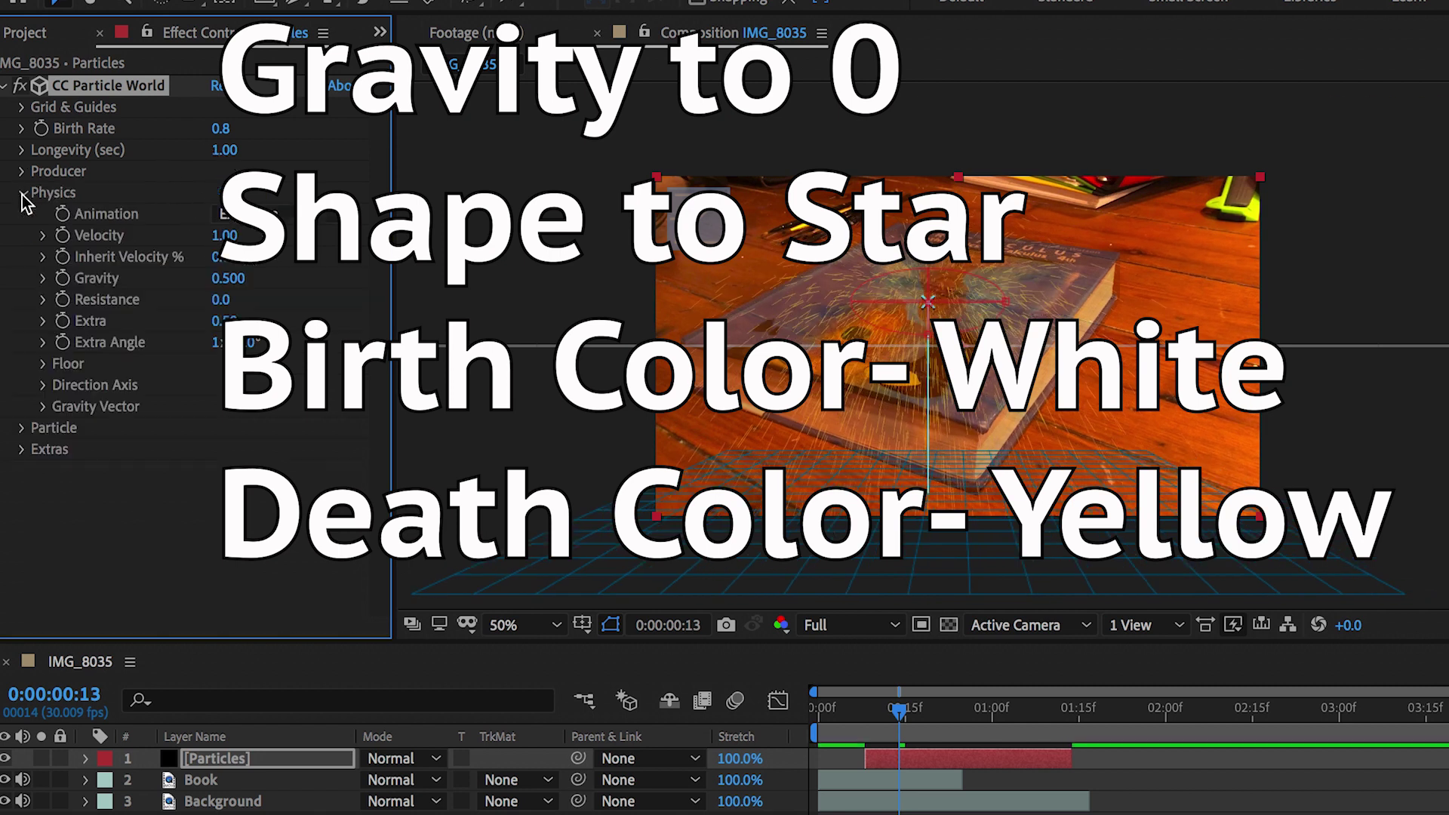
{"action": "left_click", "coordinate": [228, 278]}
{"action": "type", "text": "0"}
{"action": "key", "text": "Return"}
Make the particles stars with a white birth colour and preview the sparkles.
{"action": "left_click", "coordinate": [283, 215]}
{"action": "left_click", "coordinate": [24, 192]}
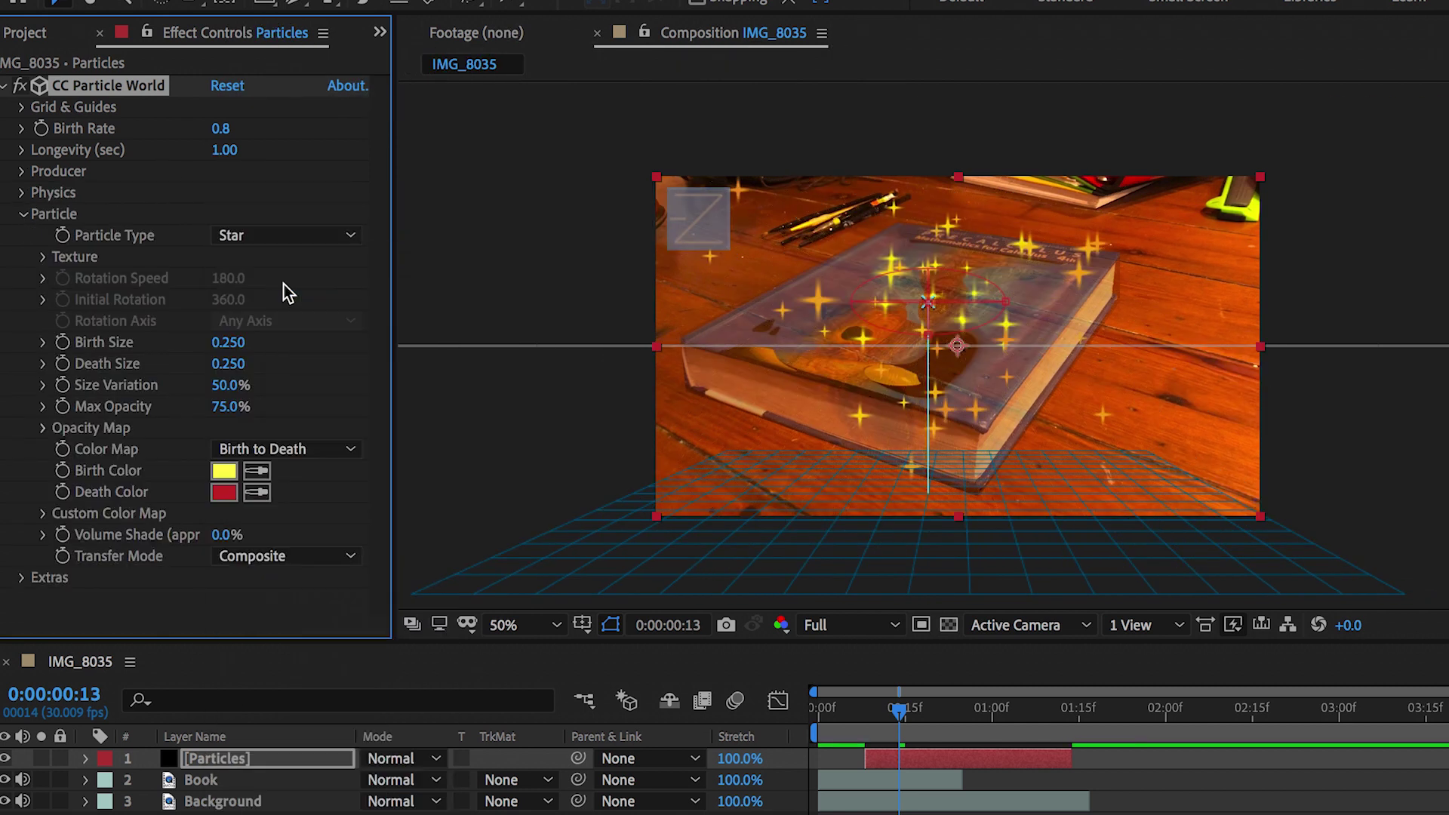
{"action": "left_click", "coordinate": [223, 470]}
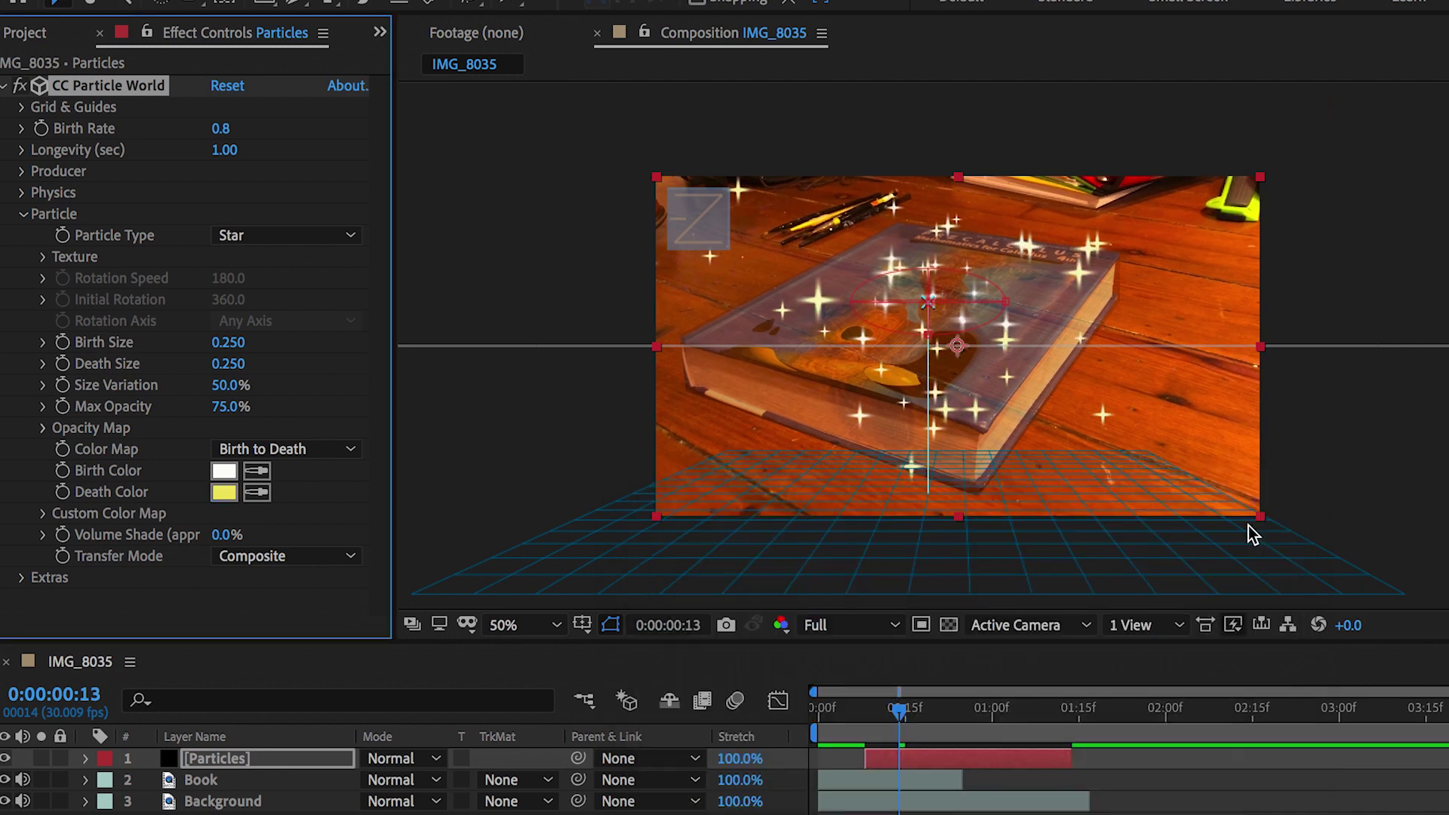
{"action": "key", "text": "space"}
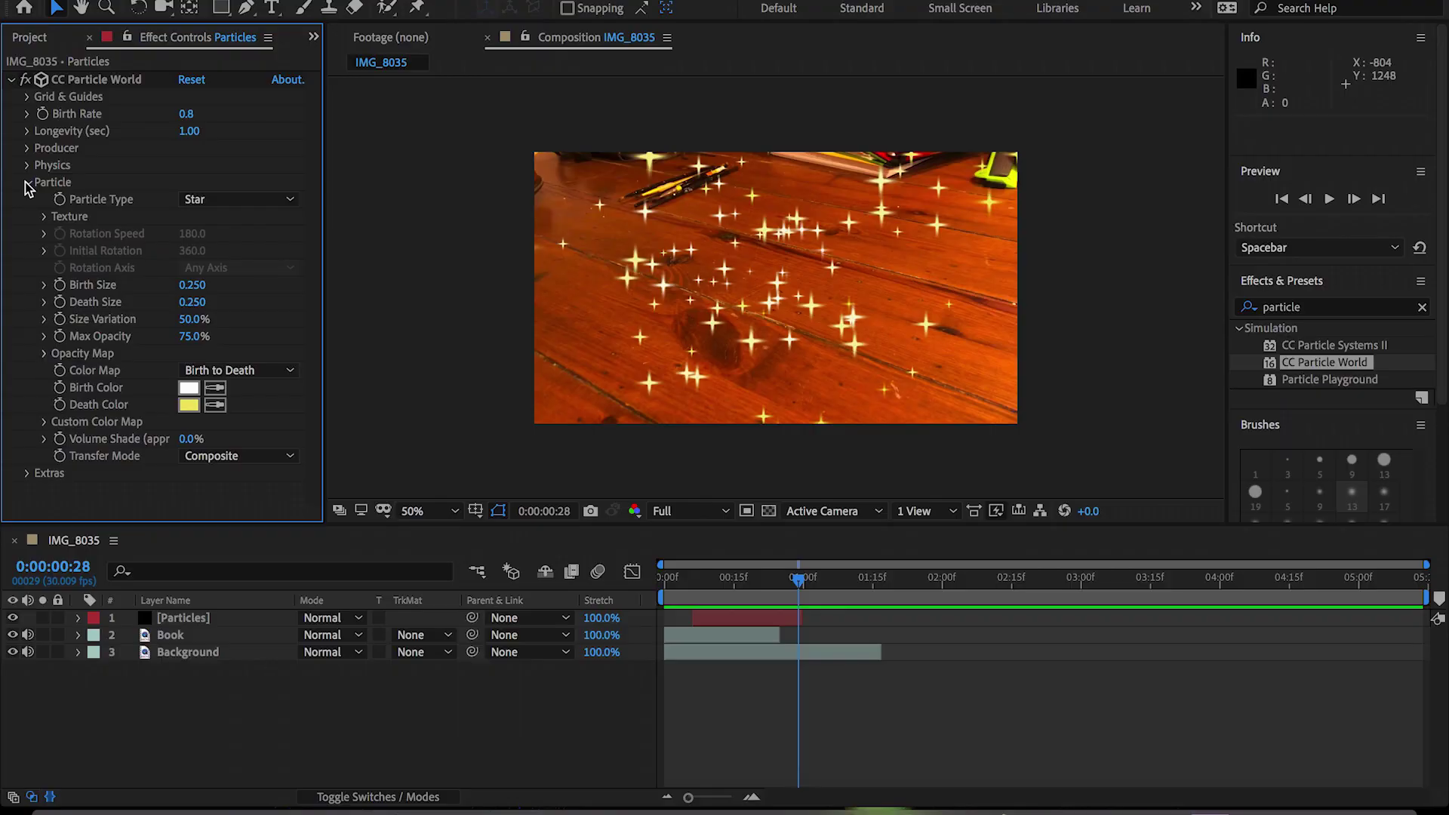
Set Birth Rate 1.3, Birth Size 0.200 and Size Variation 17%, then preview the sparkles.
{"action": "left_click", "coordinate": [217, 290]}
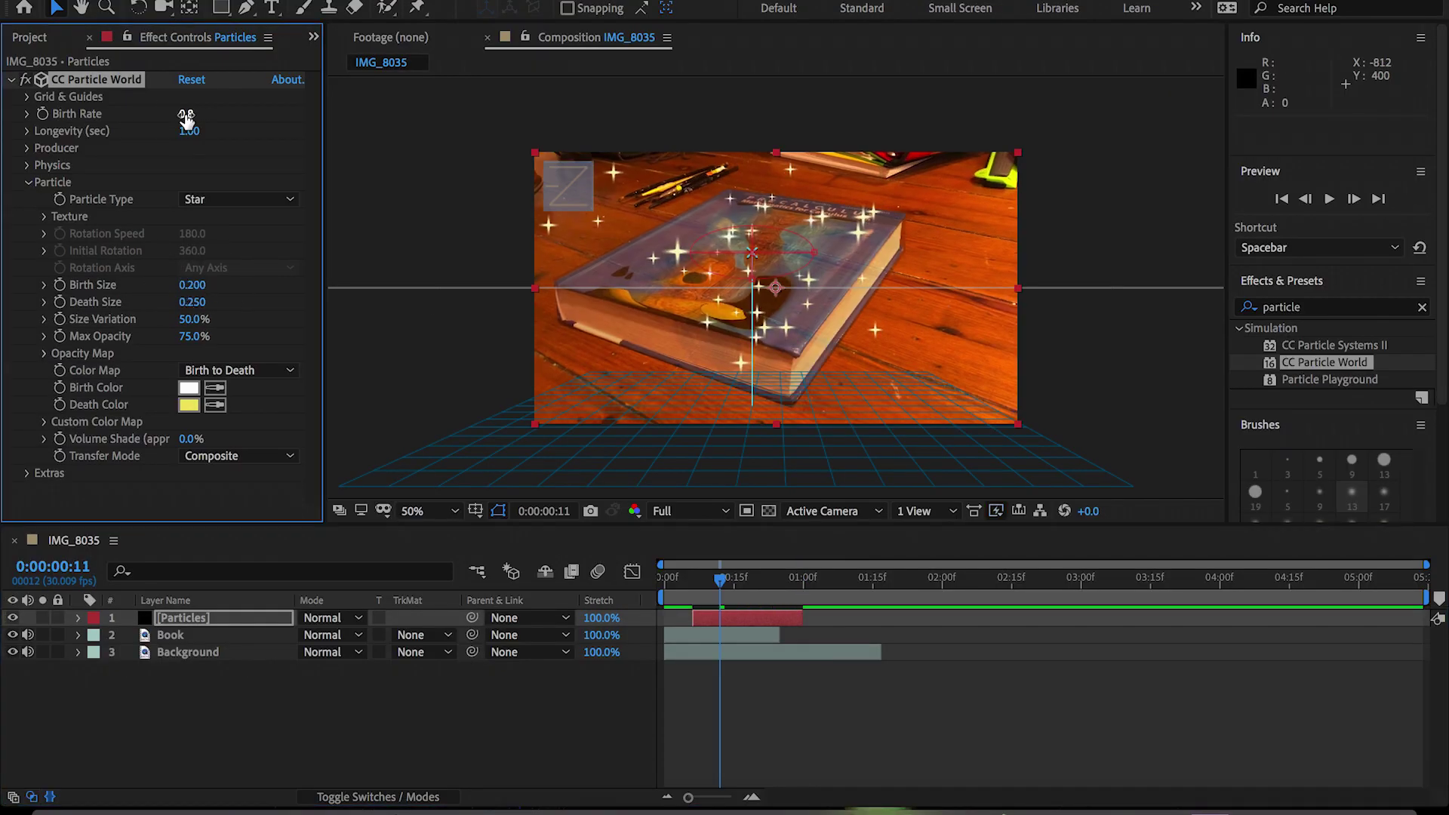
{"action": "key", "text": "space"}
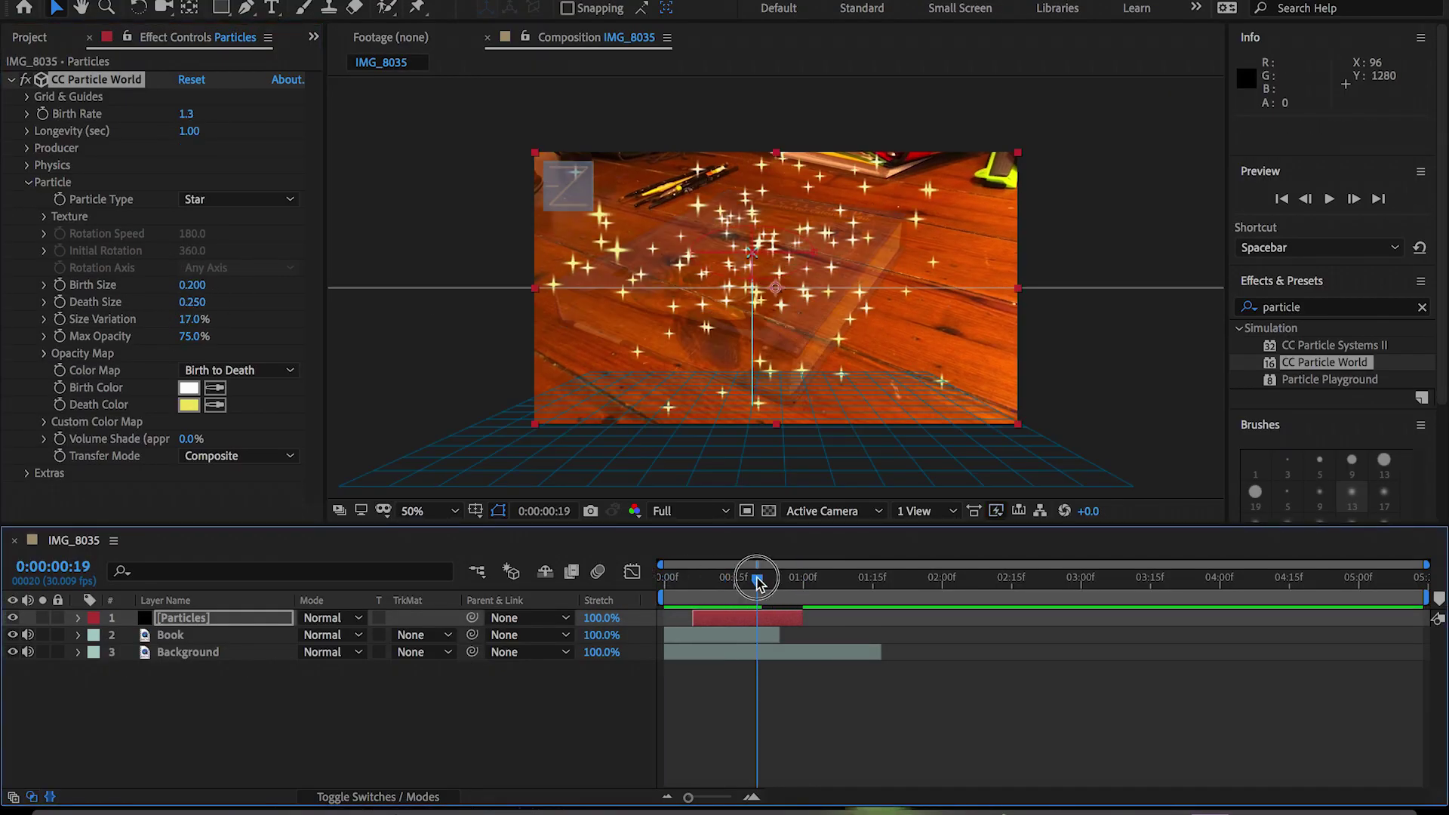